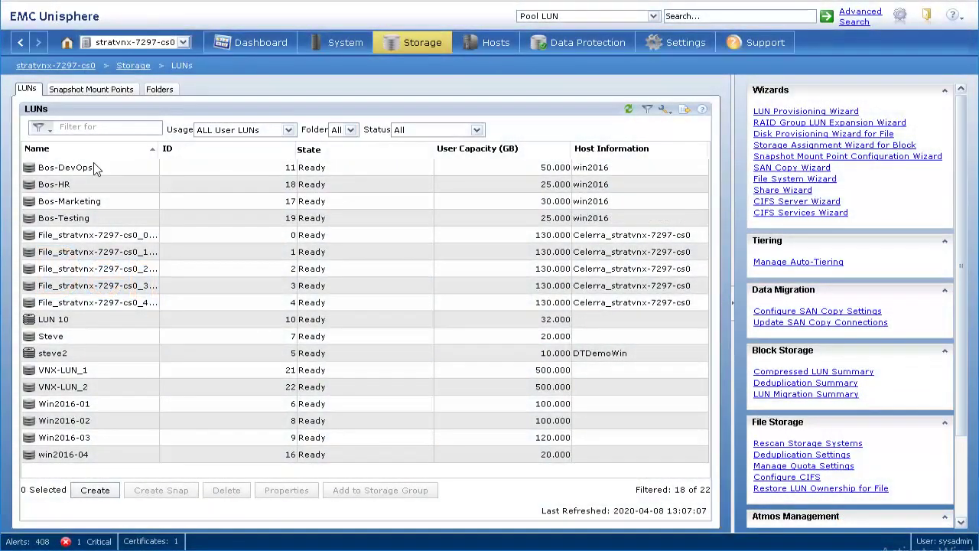
left_click(95, 169)
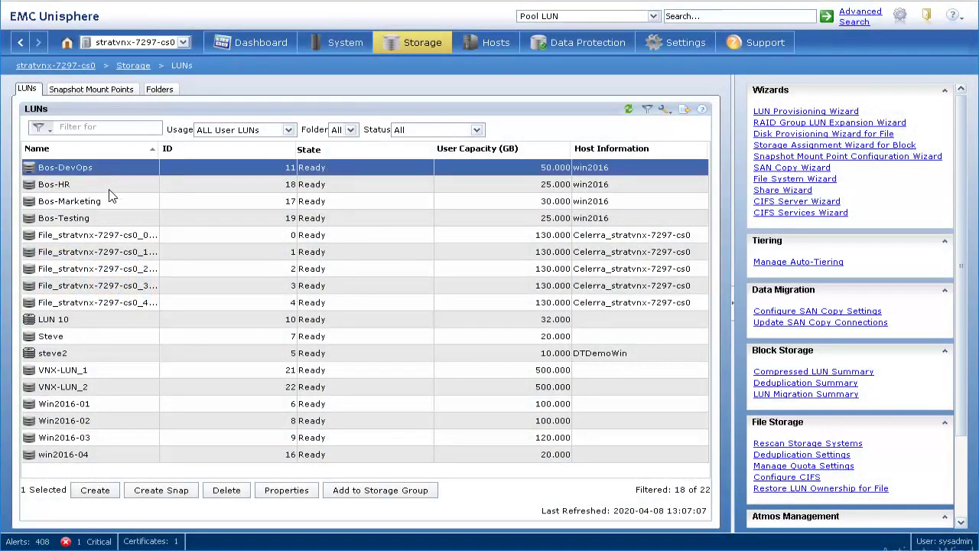
left_click(108, 188)
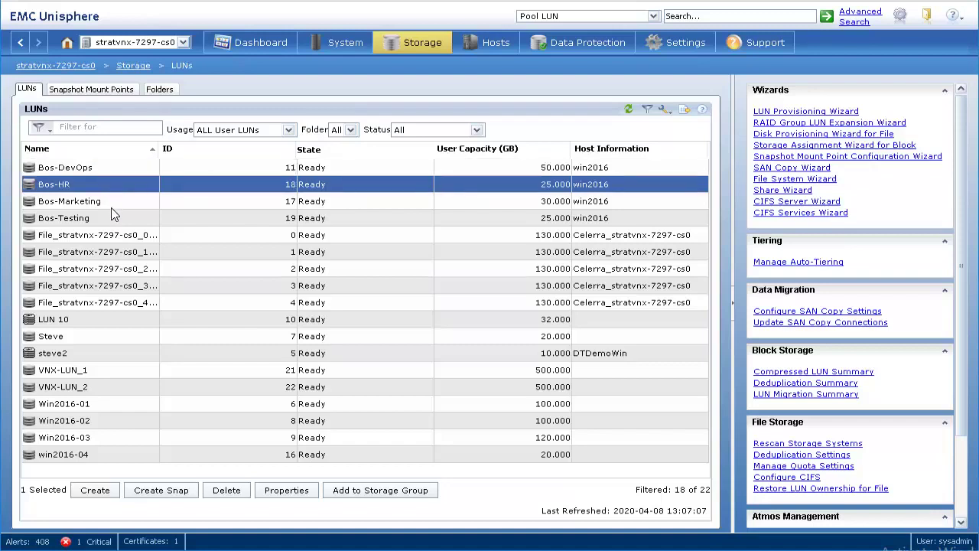
left_click(111, 218)
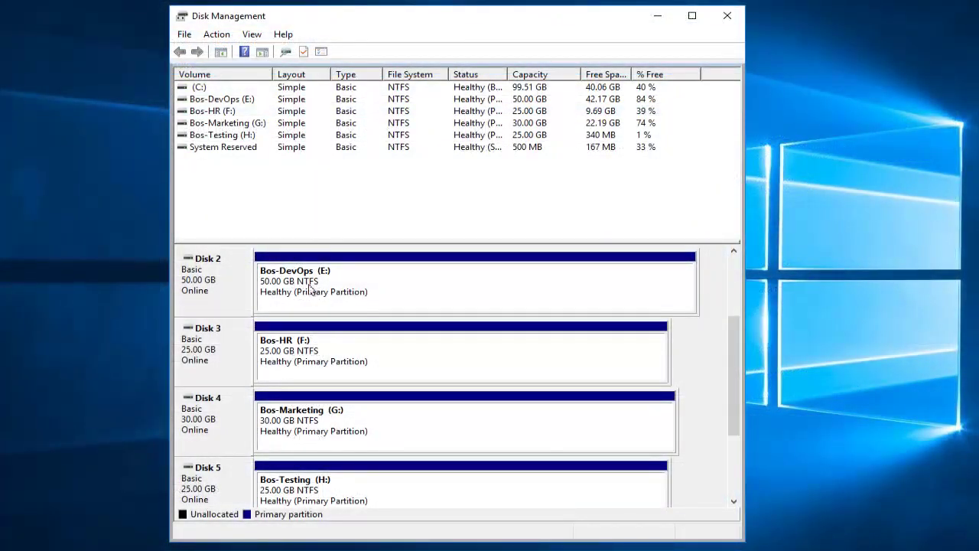
Explore the Bos-Testing (H:) partition on Disk 5 to browse its files
left_click(310, 290)
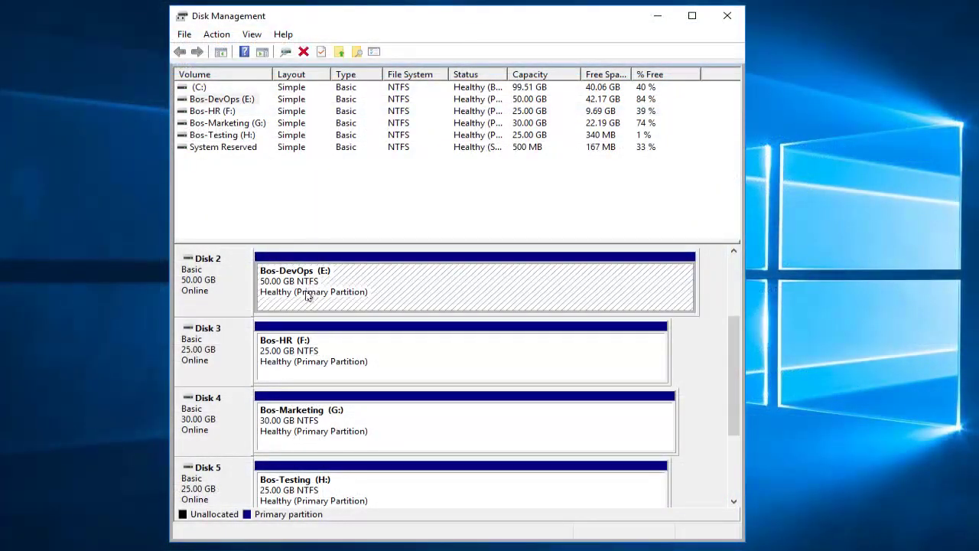
right_click(304, 487)
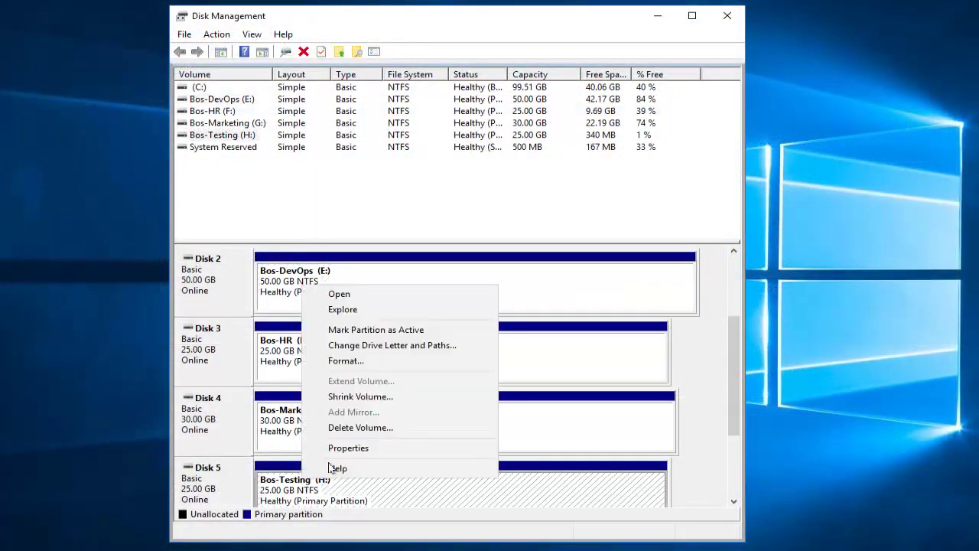
left_click(358, 312)
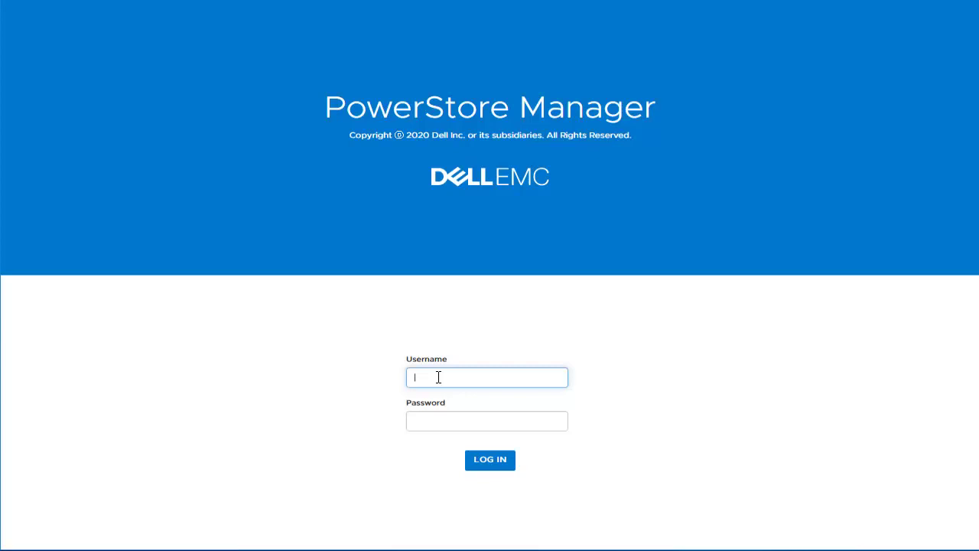
Sign in with the administrator account and go to Storage > Volumes, which shows no volumes yet
type("admin")
key("Tab")
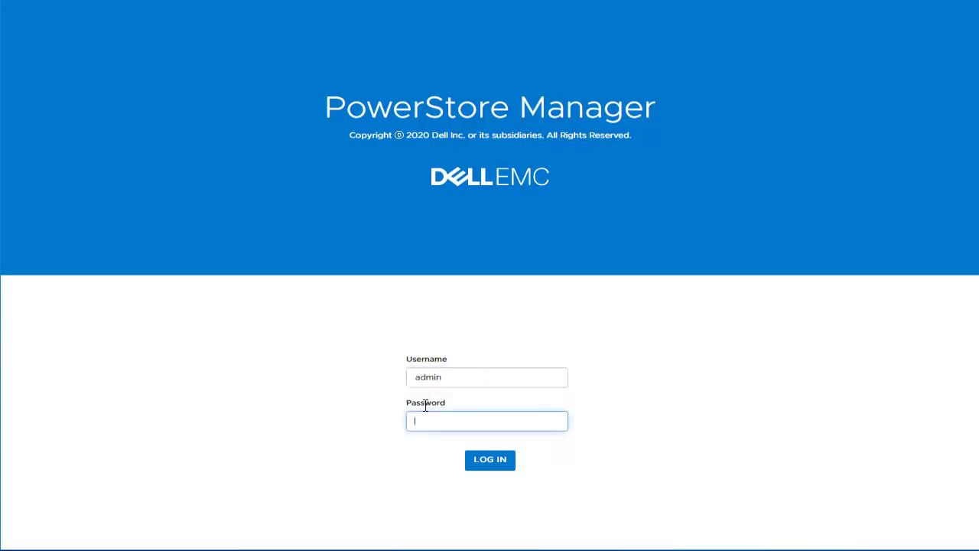
key("ctrl+v")
left_click(503, 465)
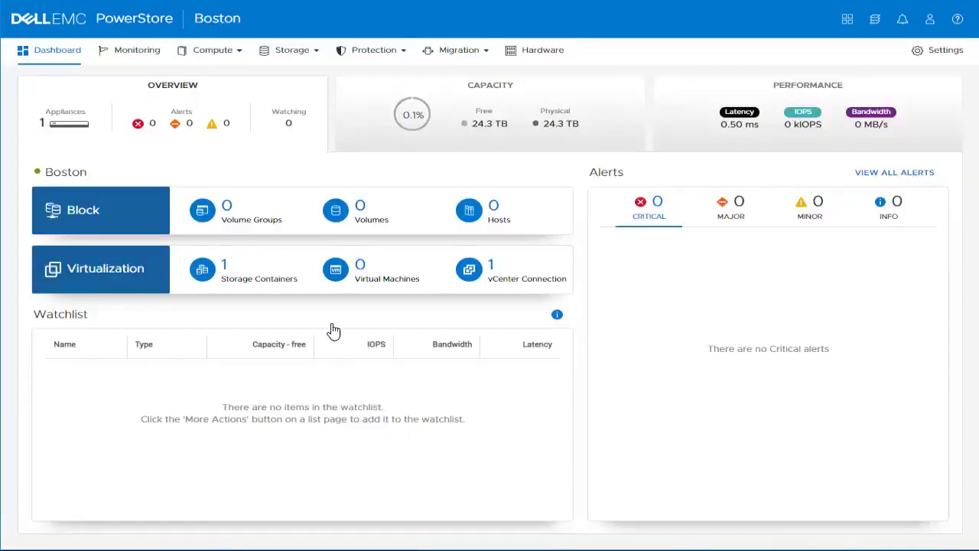
left_click(295, 53)
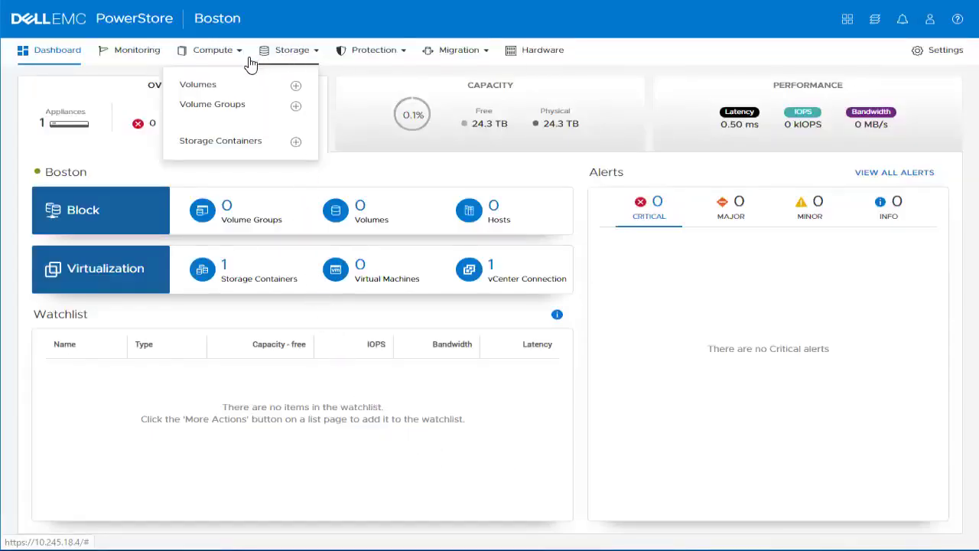
left_click(233, 90)
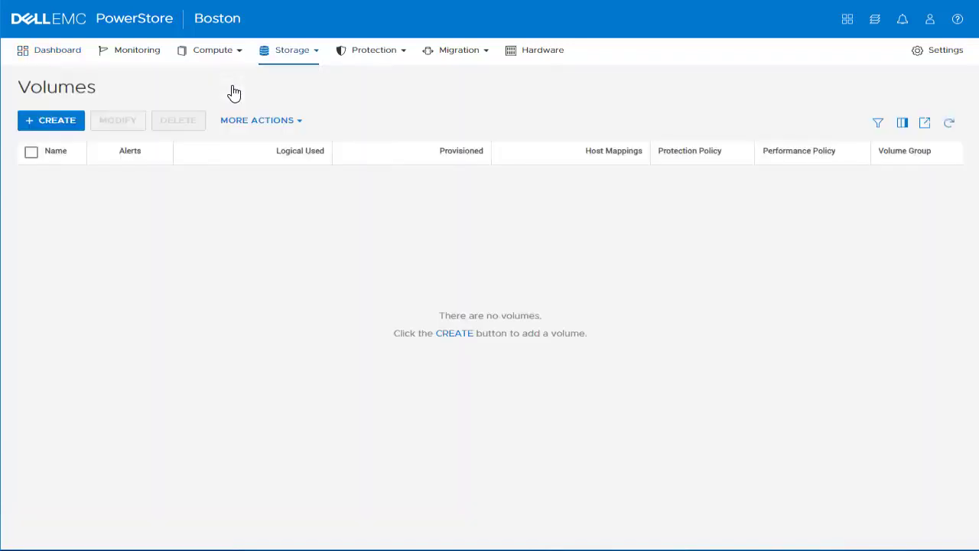
Start adding a VNX-type remote system from Migration > Import External Storage
left_click(468, 54)
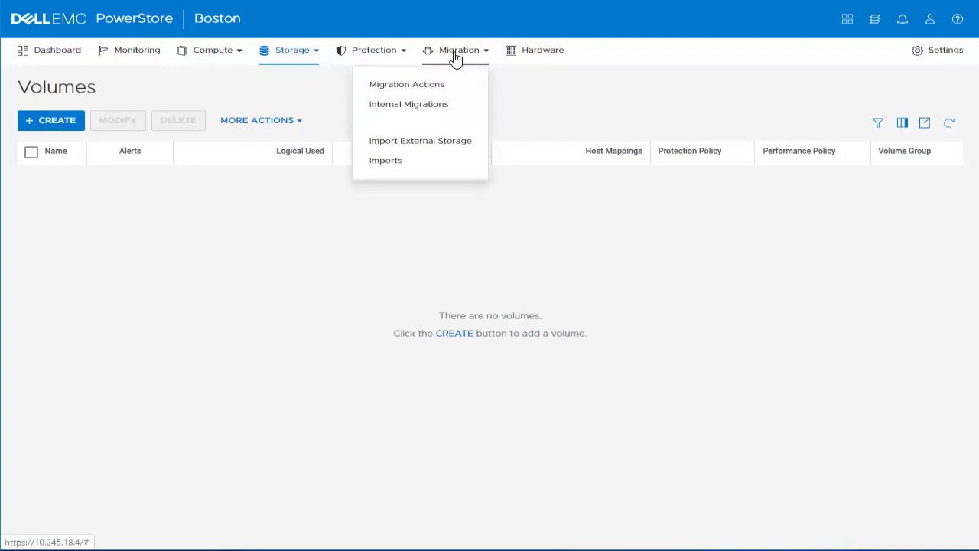
left_click(414, 146)
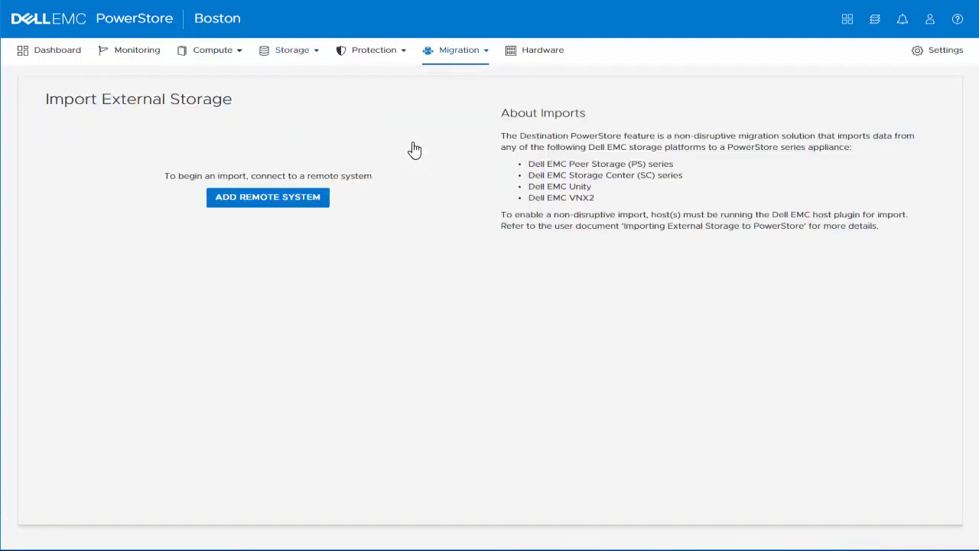
left_click(276, 201)
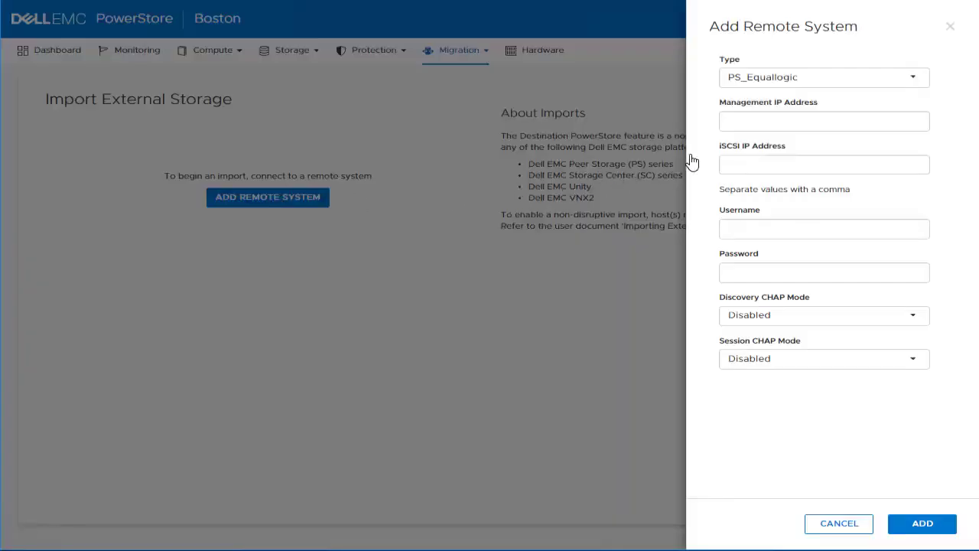
left_click(772, 87)
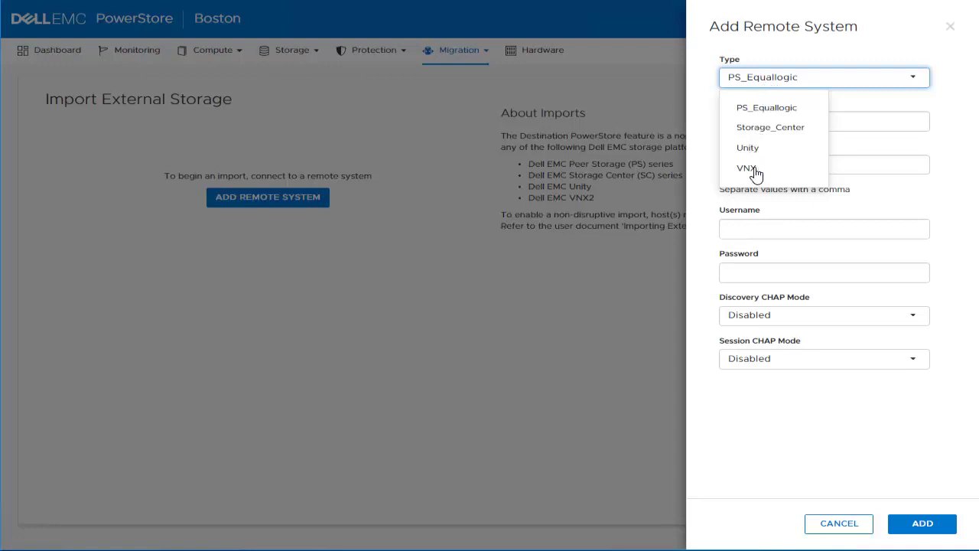
left_click(756, 172)
Enter the storage processor IP, iSCSI IP and VNX login credentials, then submit the system
left_click(767, 123)
key("ctrl+v")
left_click(765, 163)
key("ctrl+v")
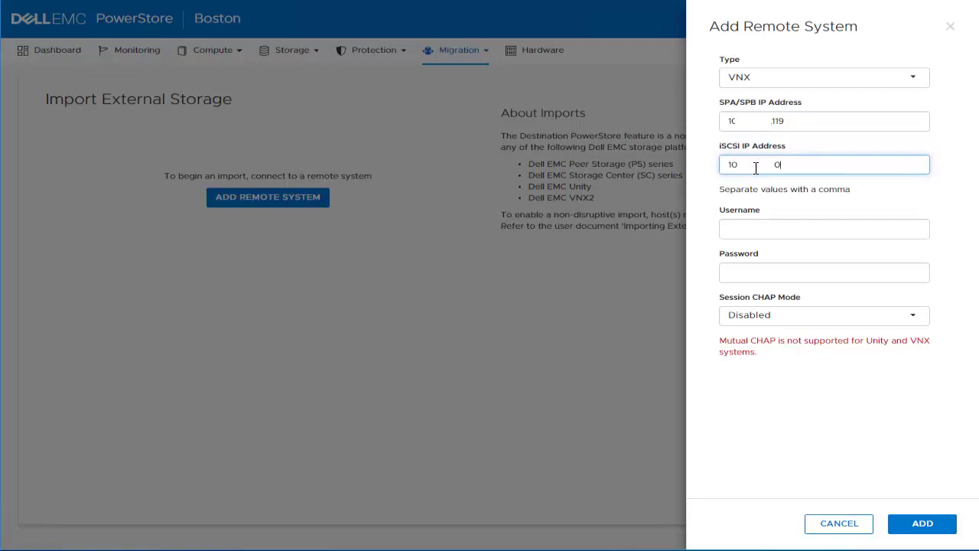
left_click(749, 227)
key("ctrl+v")
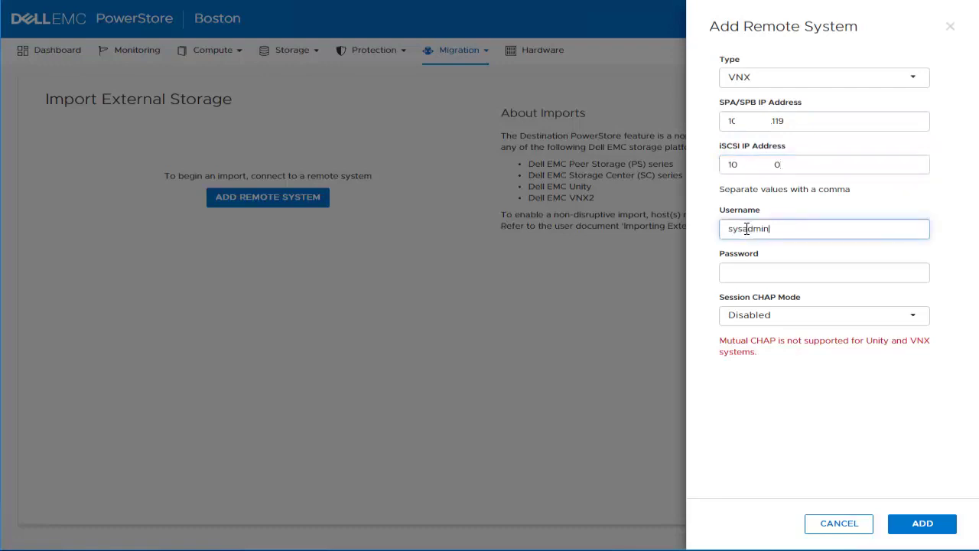
left_click(742, 274)
key("ctrl+v")
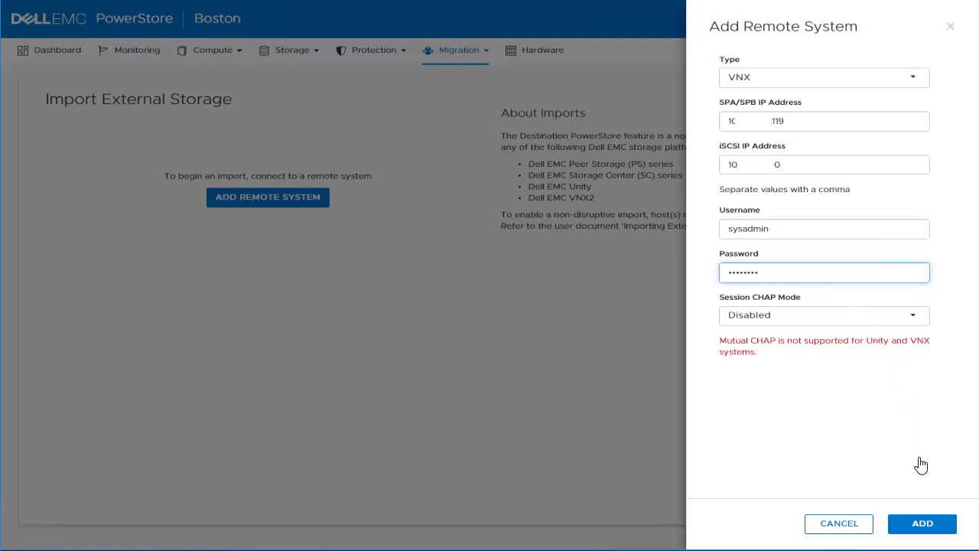
left_click(923, 525)
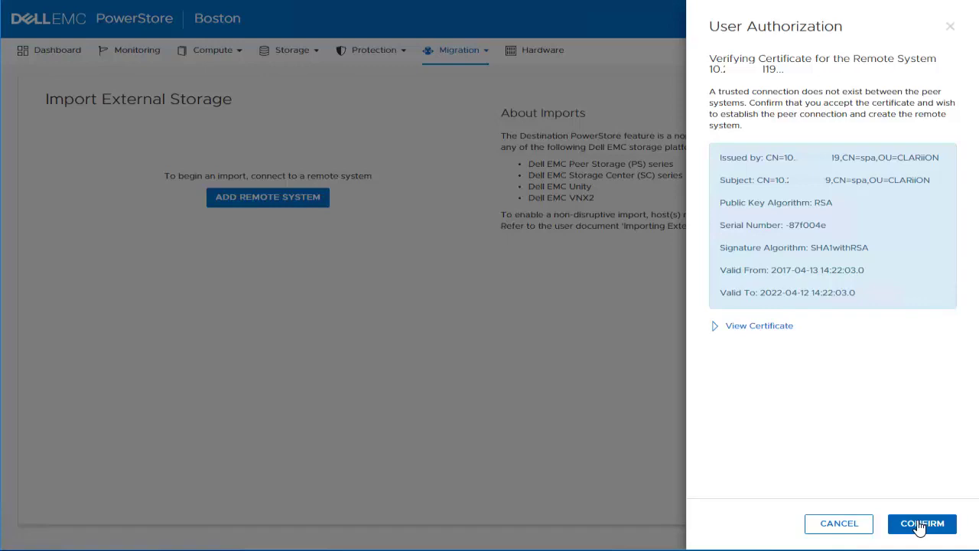
Accept both VNX certificates with alternate IP verification and volume fetching to create stratvnx-7297-cs0
left_click(910, 524)
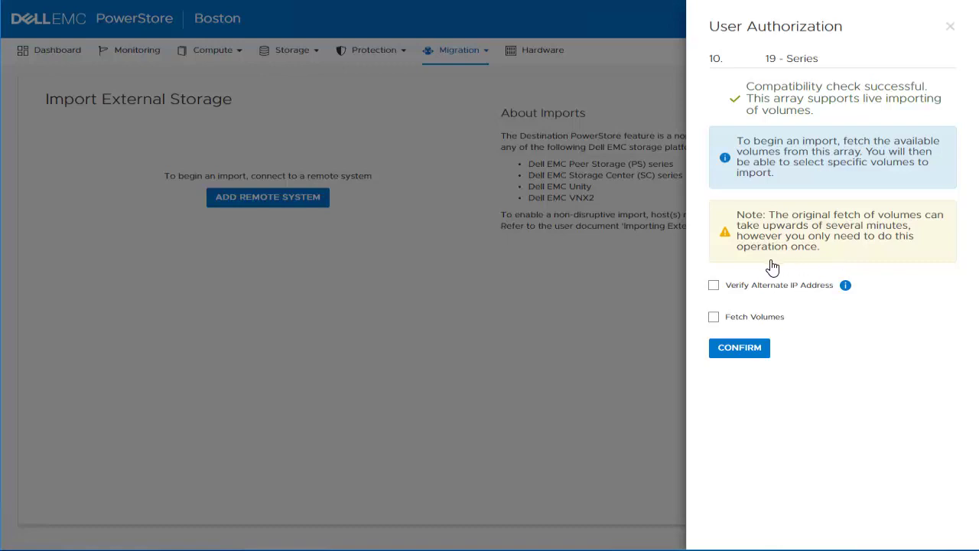
left_click(713, 289)
left_click(714, 322)
left_click(738, 349)
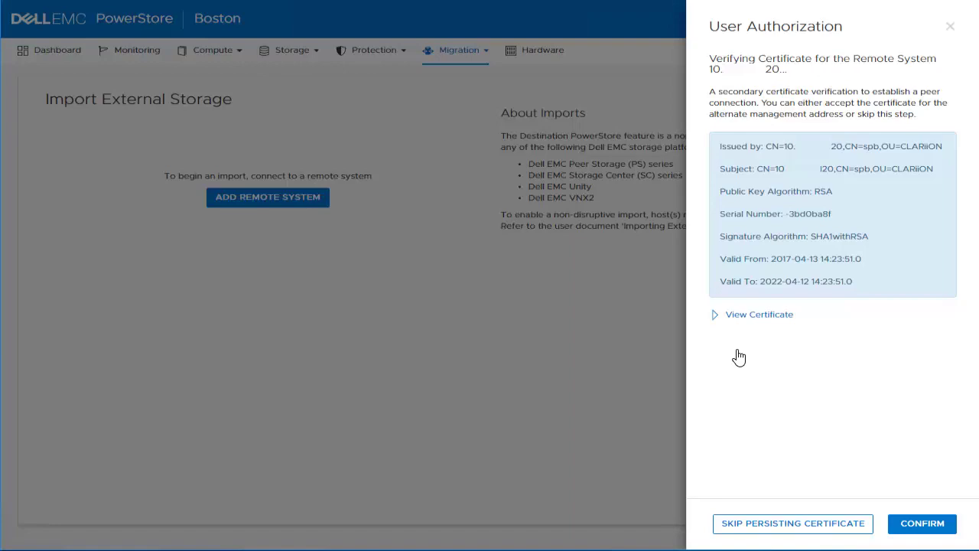
left_click(922, 528)
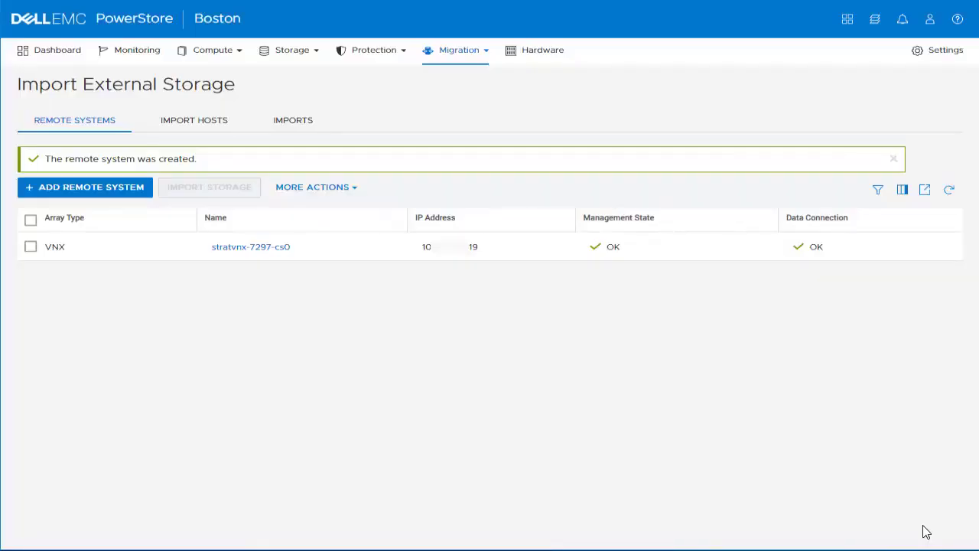
Import volumes from the VNX system, selecting Bos-Testing and skipping the volume group step
left_click(31, 247)
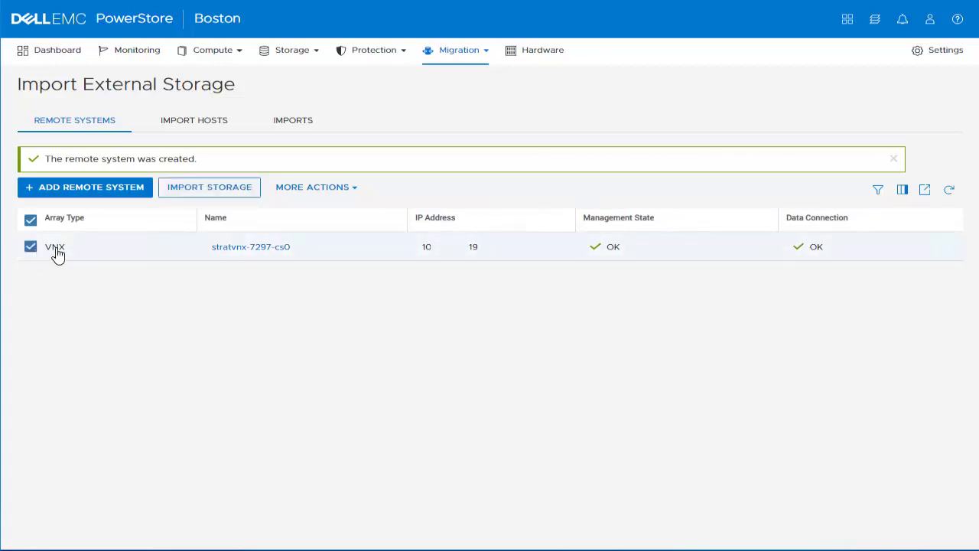
left_click(205, 193)
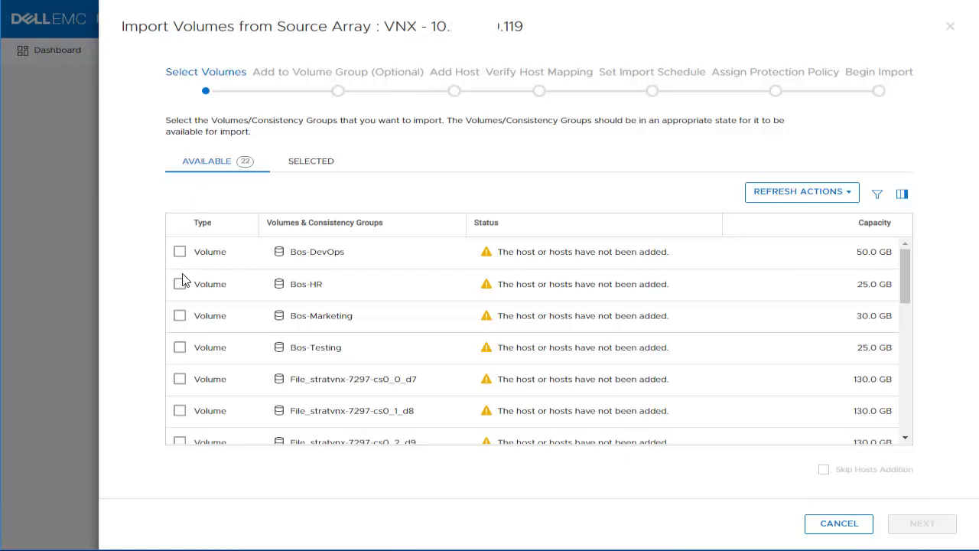
left_click(180, 348)
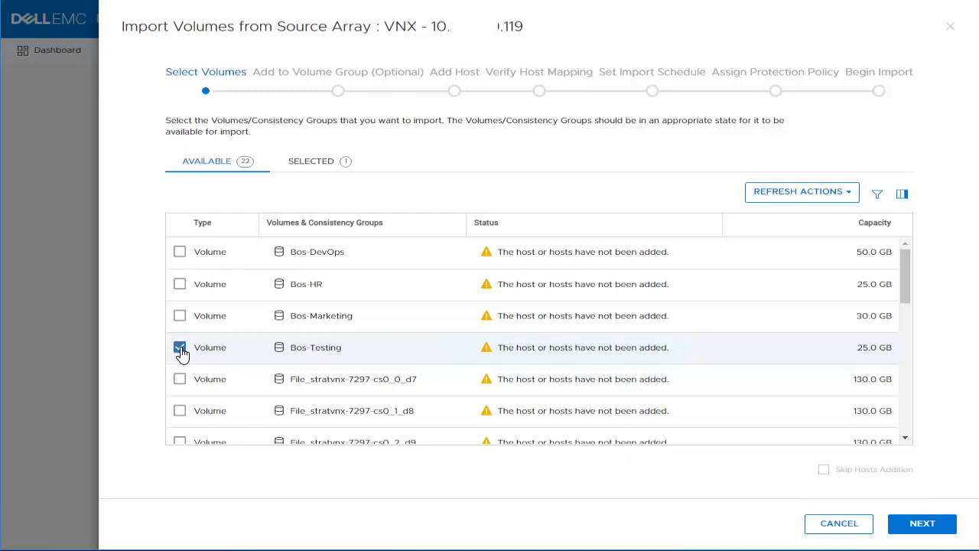
left_click(914, 526)
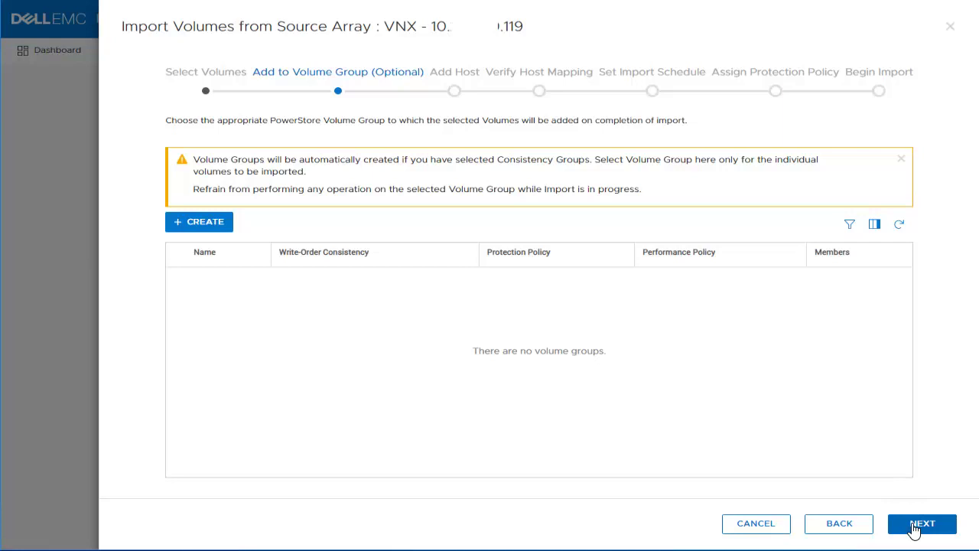
left_click(914, 526)
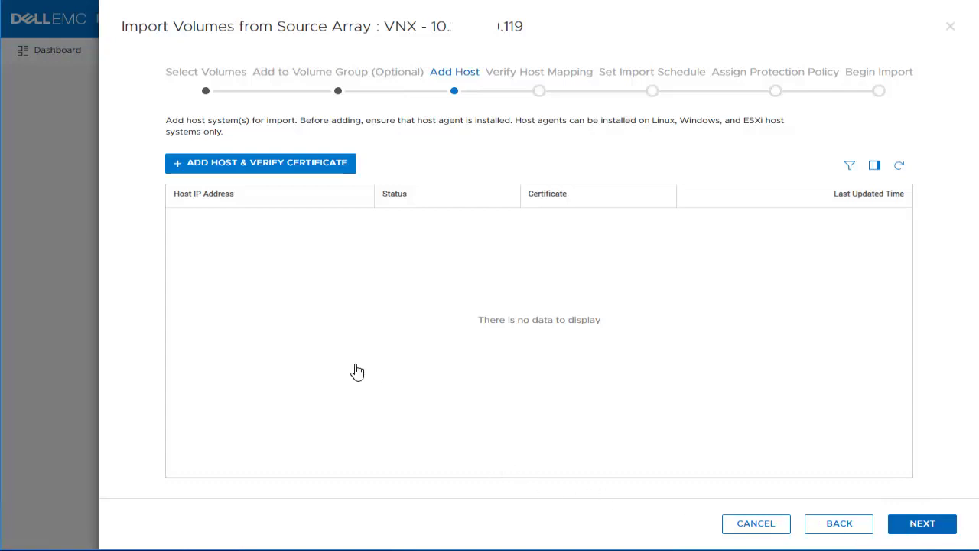
Add a host by its IP address with OS type Windows and request its certificate
left_click(288, 174)
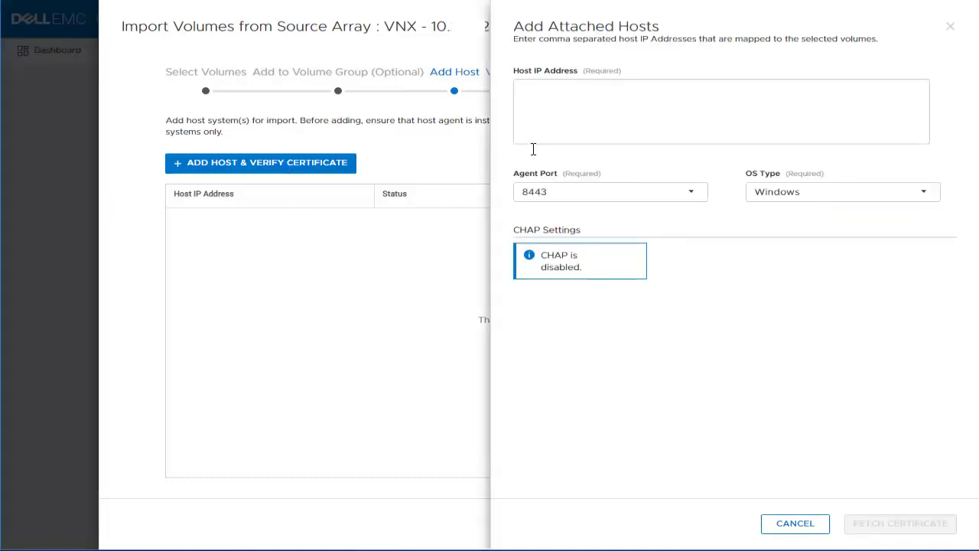
left_click(580, 121)
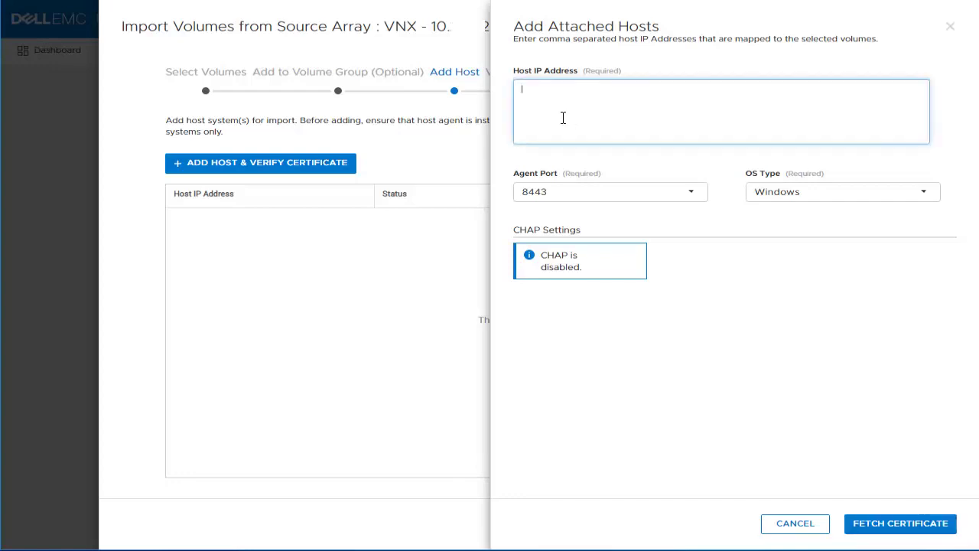
key("ctrl+v")
left_click(918, 195)
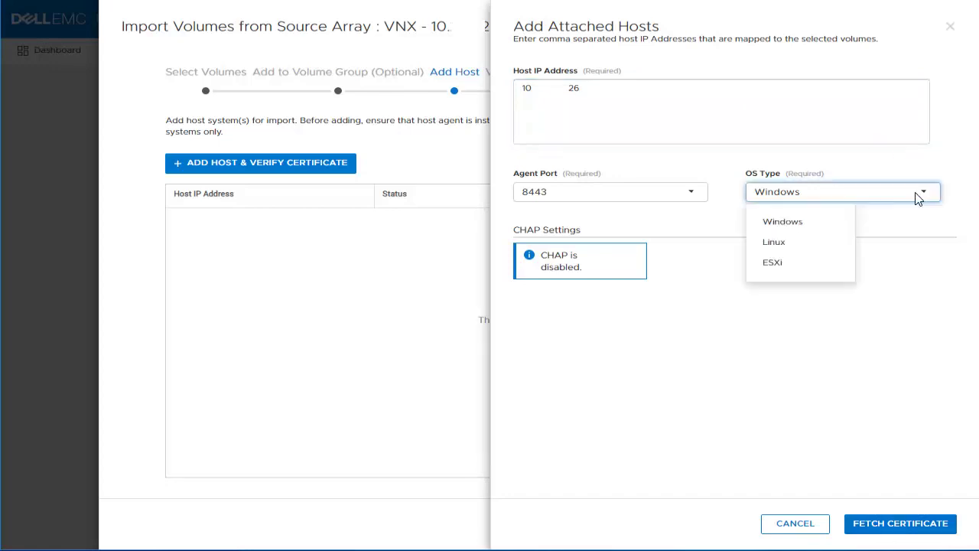
left_click(910, 428)
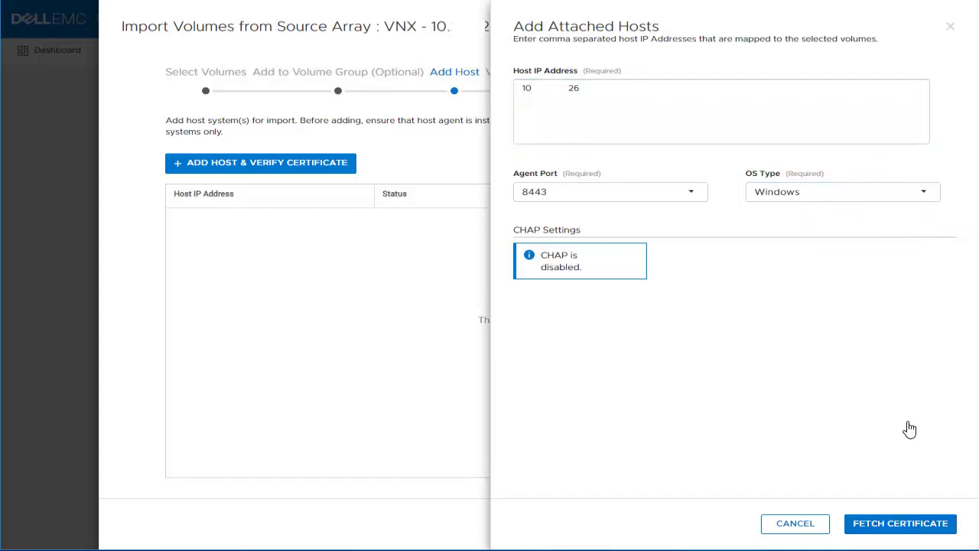
left_click(899, 526)
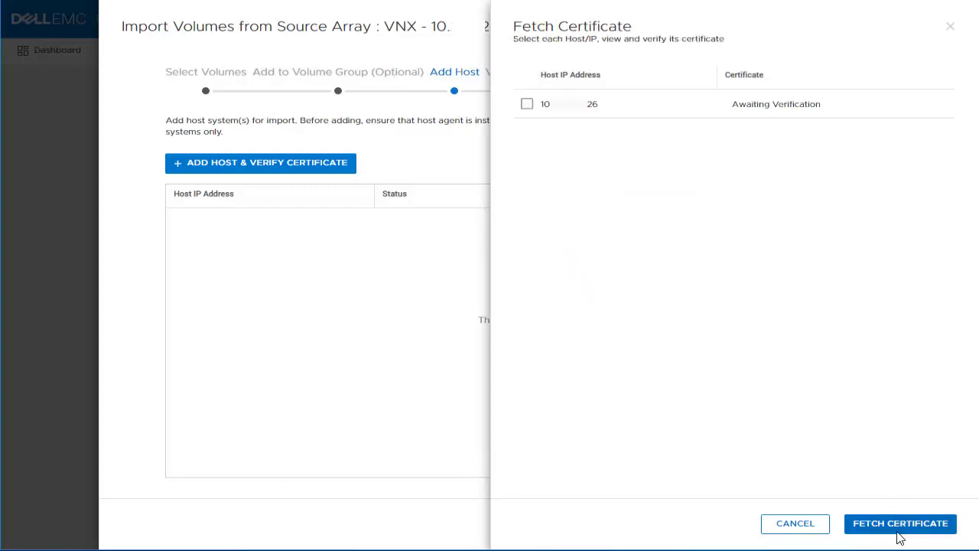
Verify and confirm the host's certificate, then continue to Verify Host Mapping
left_click(527, 104)
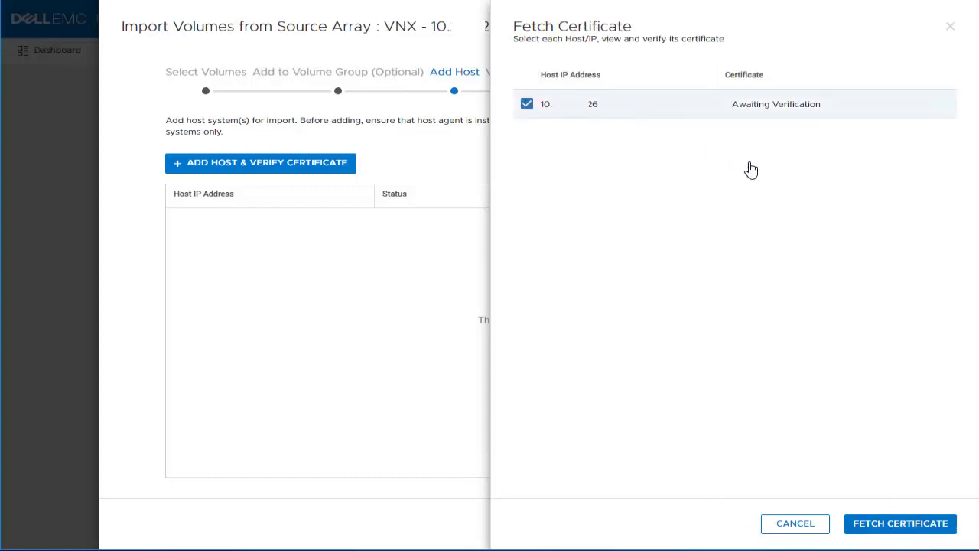
left_click(887, 528)
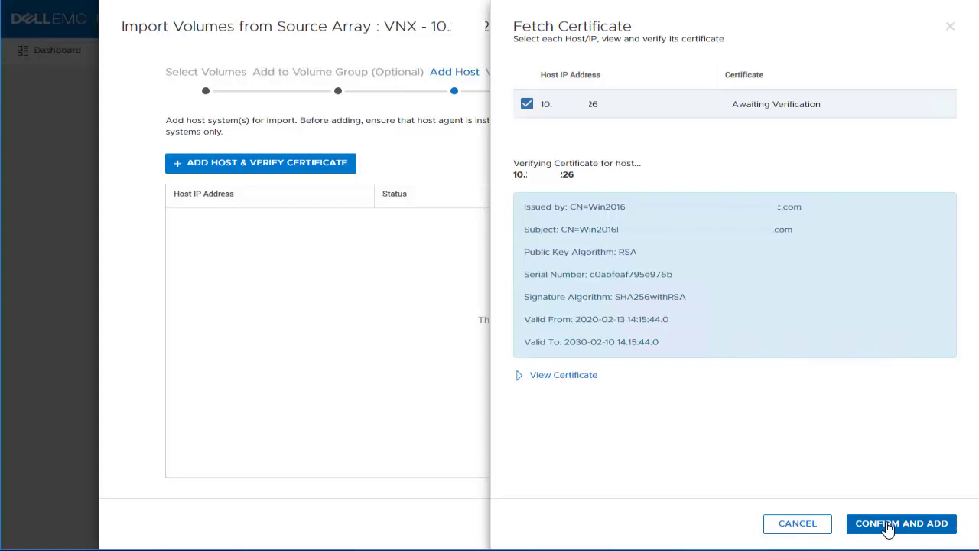
left_click(893, 527)
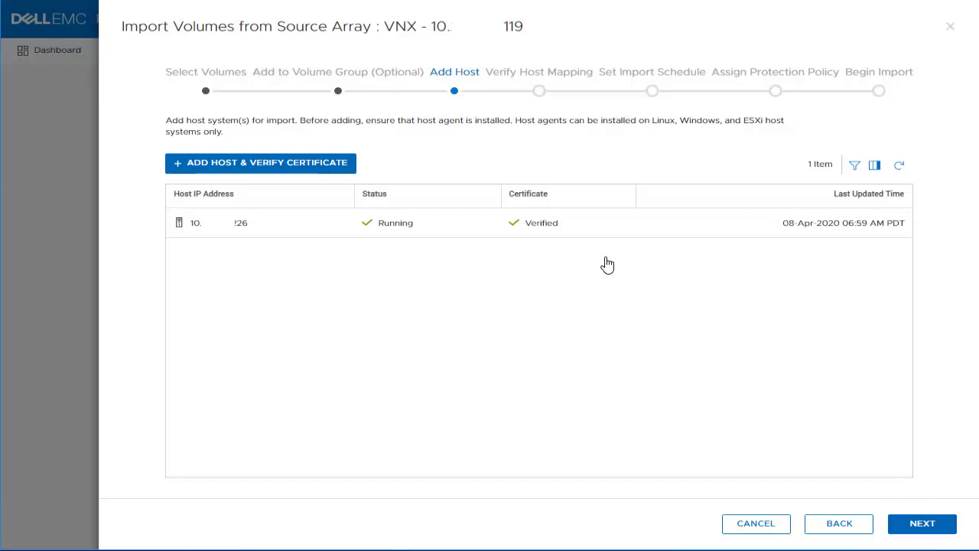
left_click(922, 523)
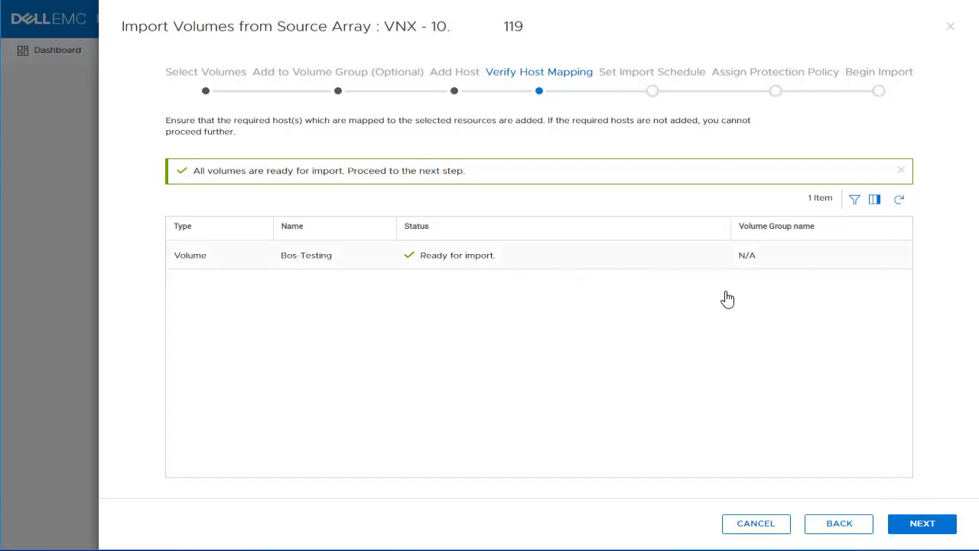
Advance to Set Import Schedule, keeping Begin Immediately and Automatic Cutover unchecked
left_click(913, 529)
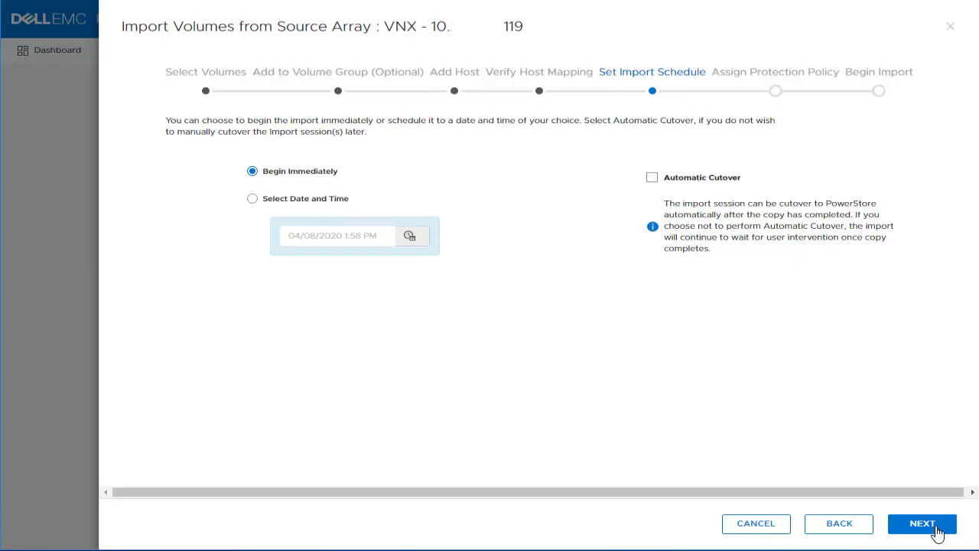
Assign the Hourly-Snaps protection policy to Bos-Testing and continue to the import summary
left_click(923, 523)
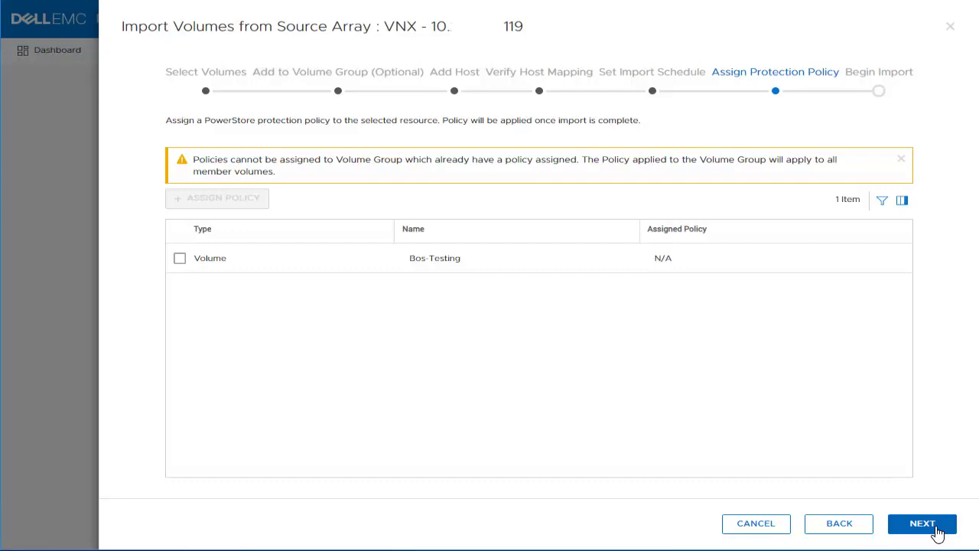
left_click(180, 260)
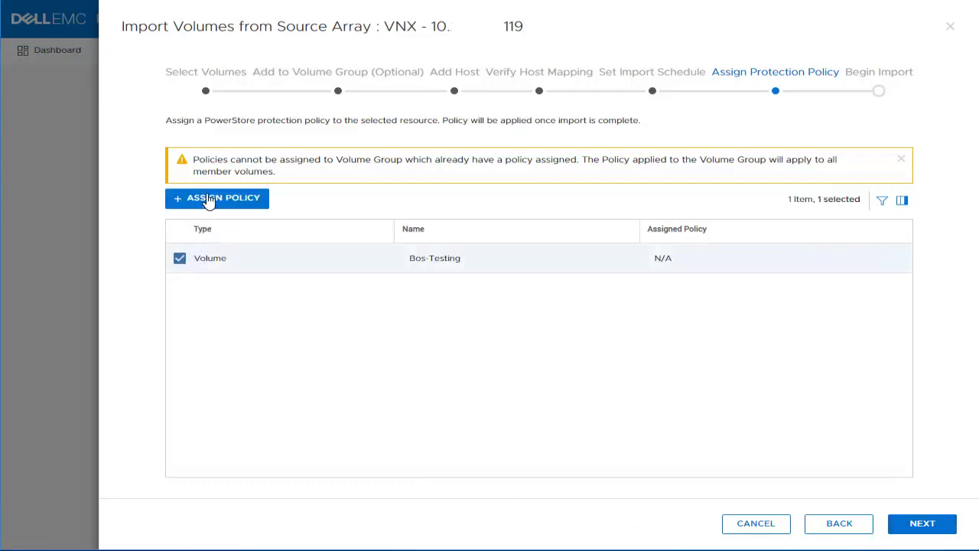
left_click(208, 198)
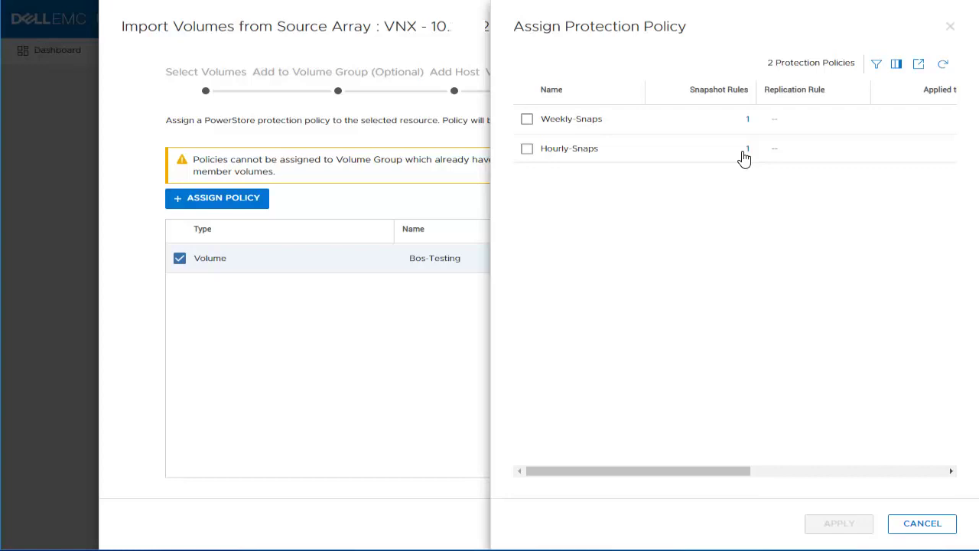
left_click(745, 150)
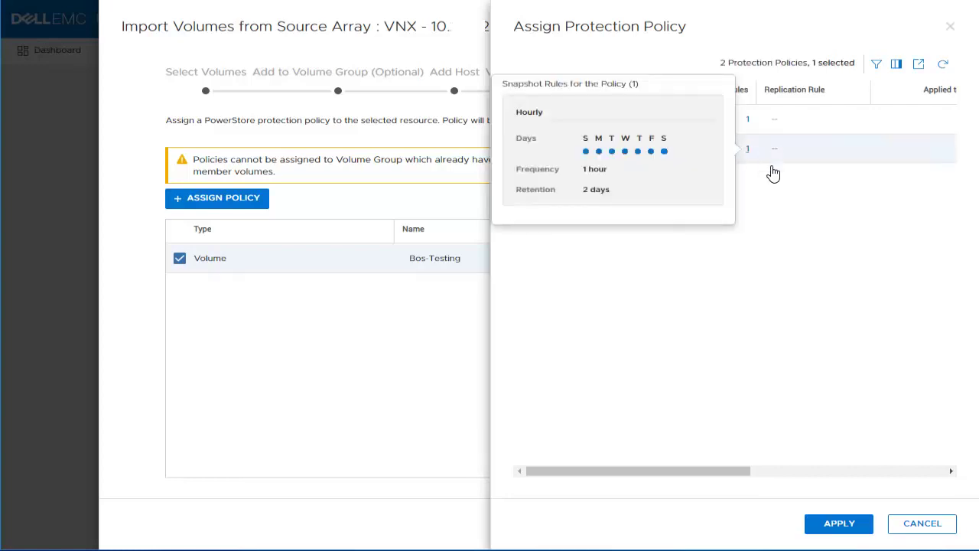
left_click(827, 526)
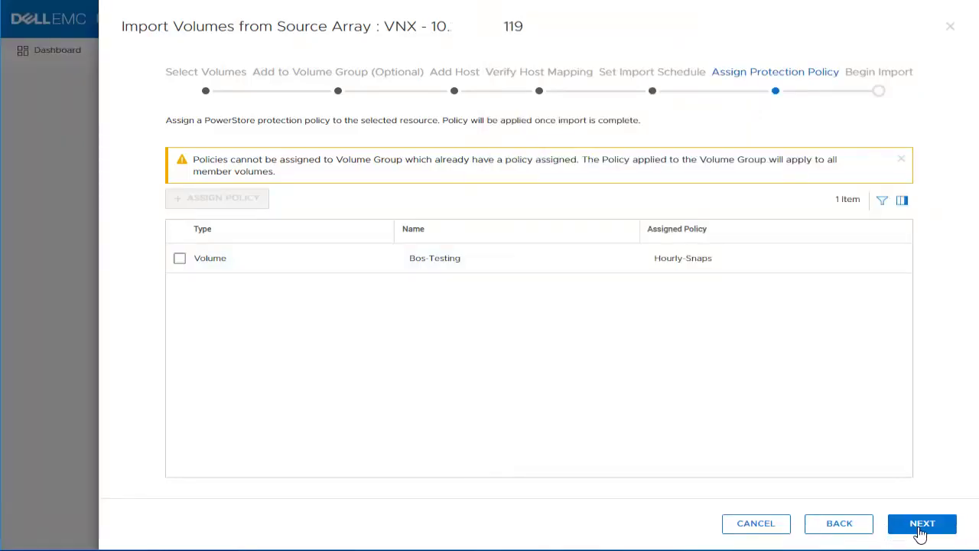
left_click(922, 534)
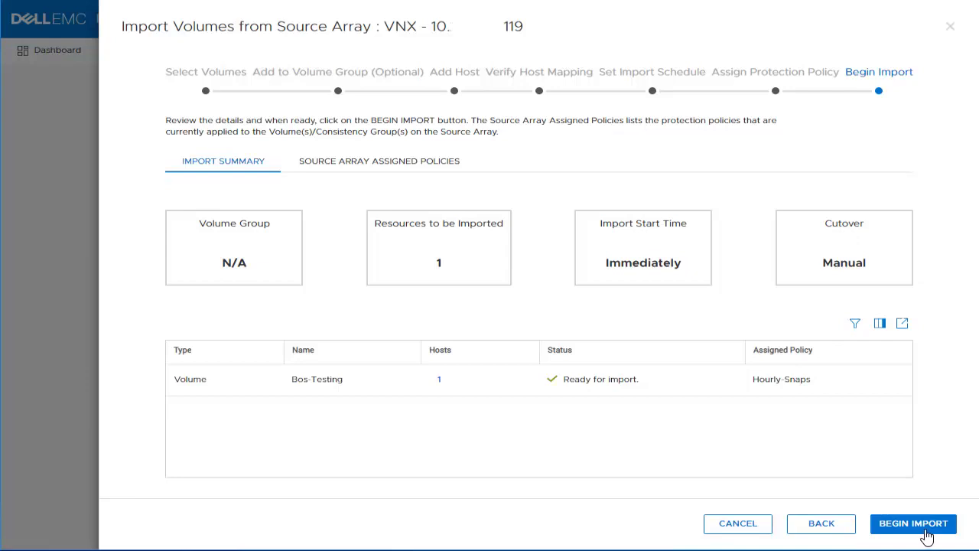
Begin the import, refresh until it shows 12% copied, and review then close the session details
left_click(913, 523)
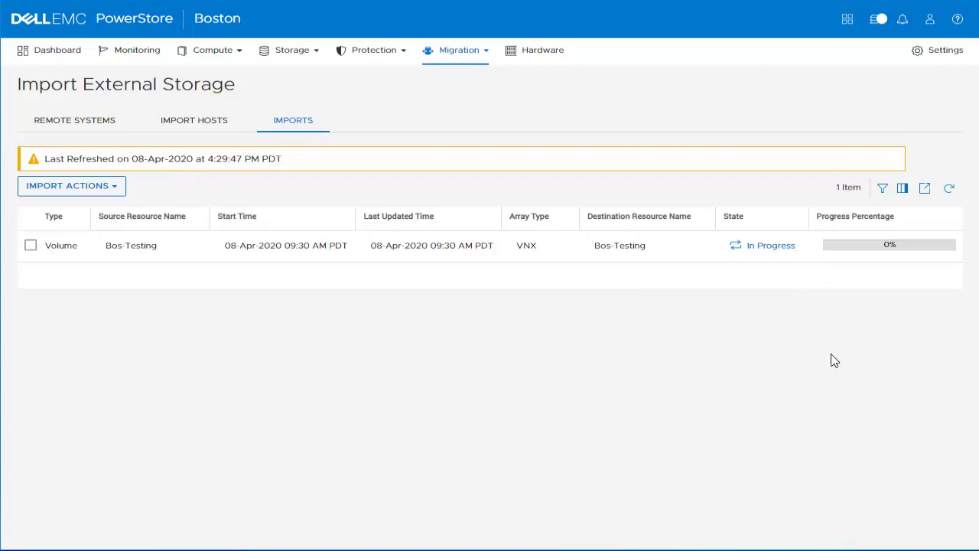
left_click(948, 189)
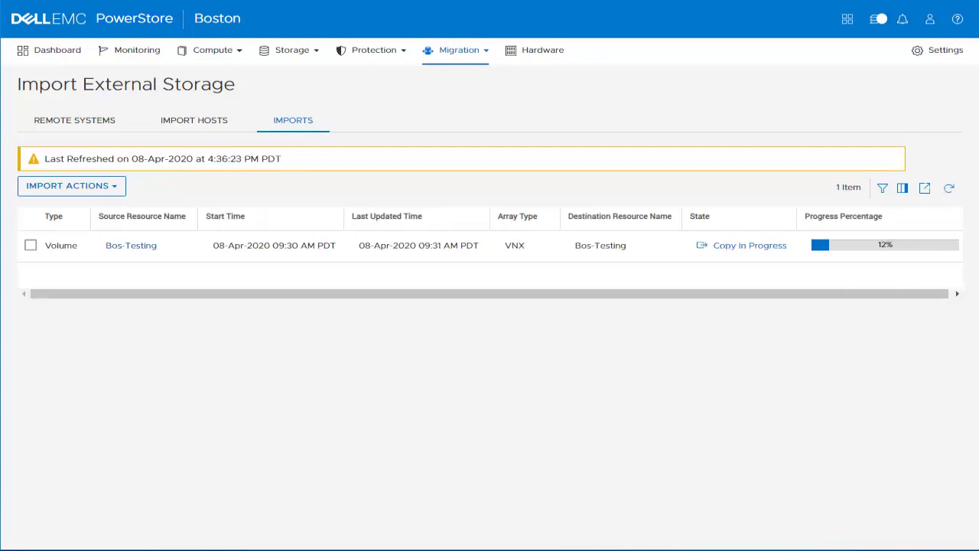
left_click(948, 188)
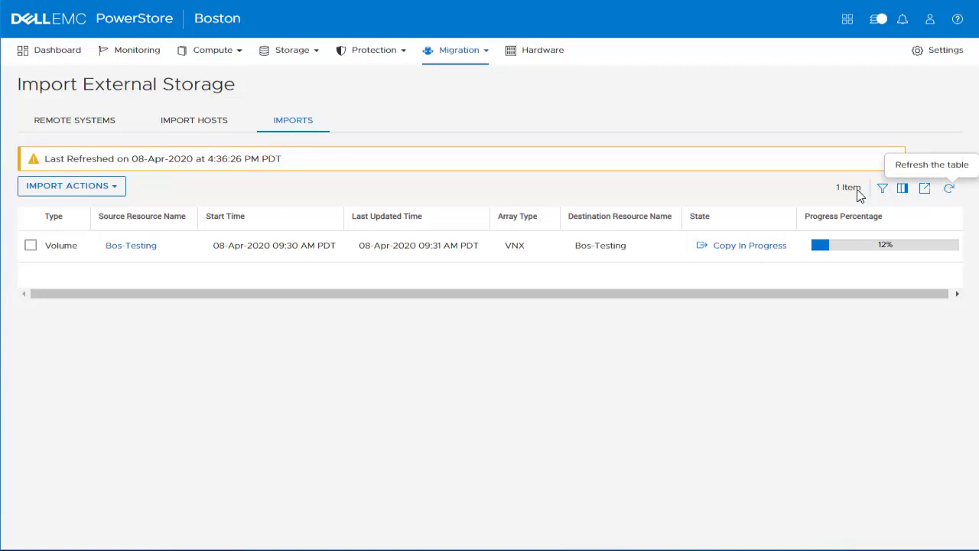
left_click(756, 251)
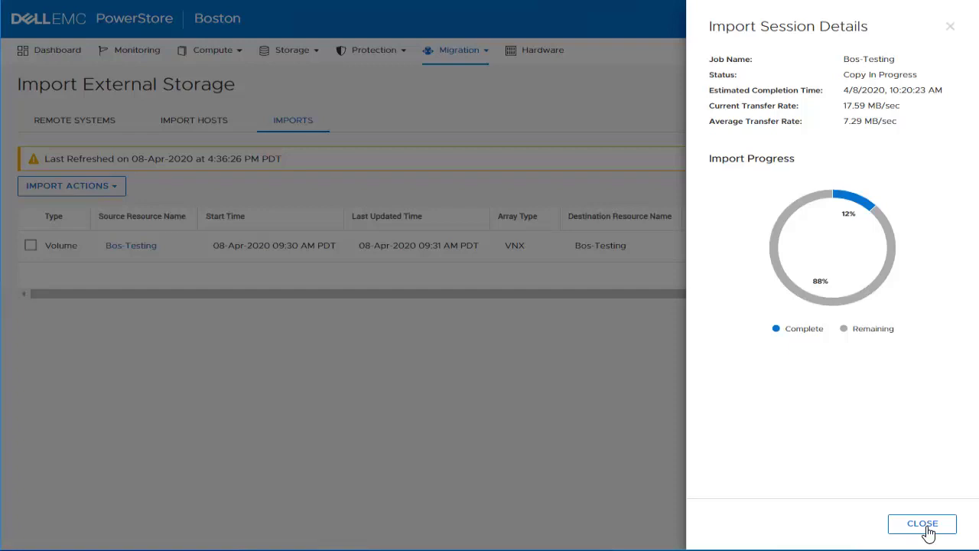
left_click(922, 524)
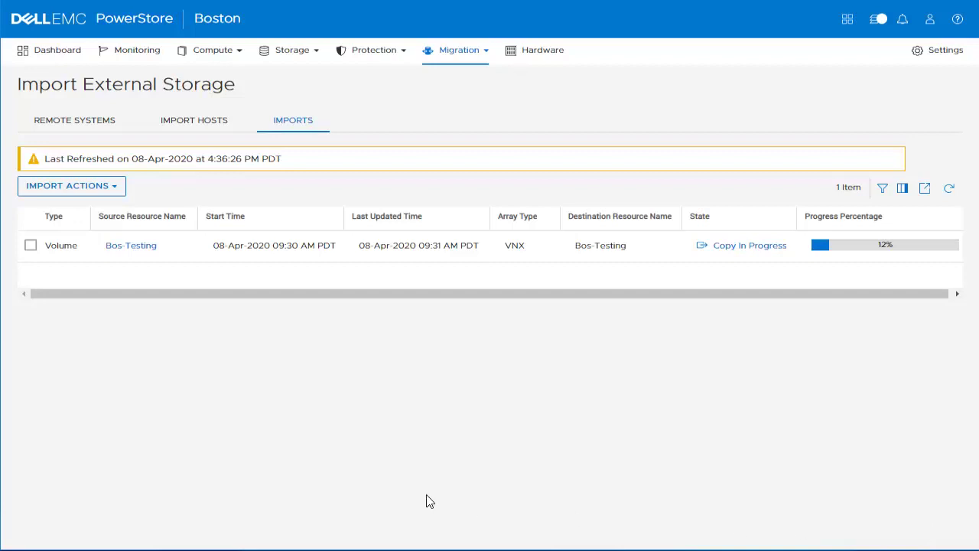
Look over the Bos-Testing import's actions without choosing one, then open its volume page
left_click(30, 247)
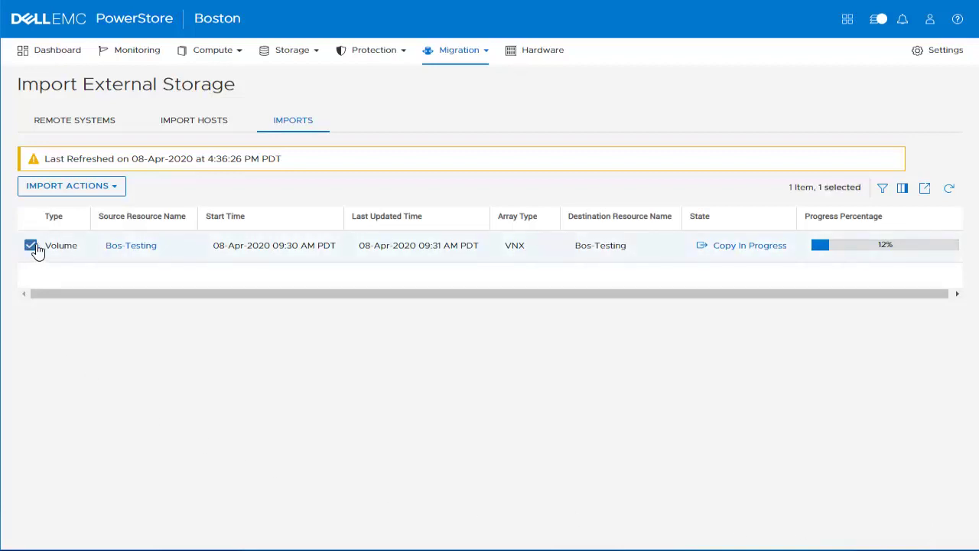
left_click(67, 190)
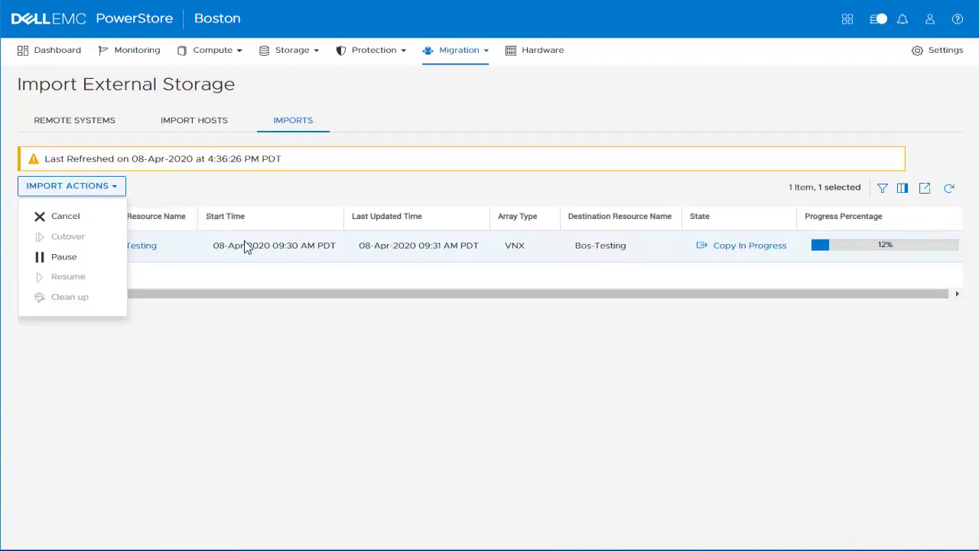
left_click(279, 343)
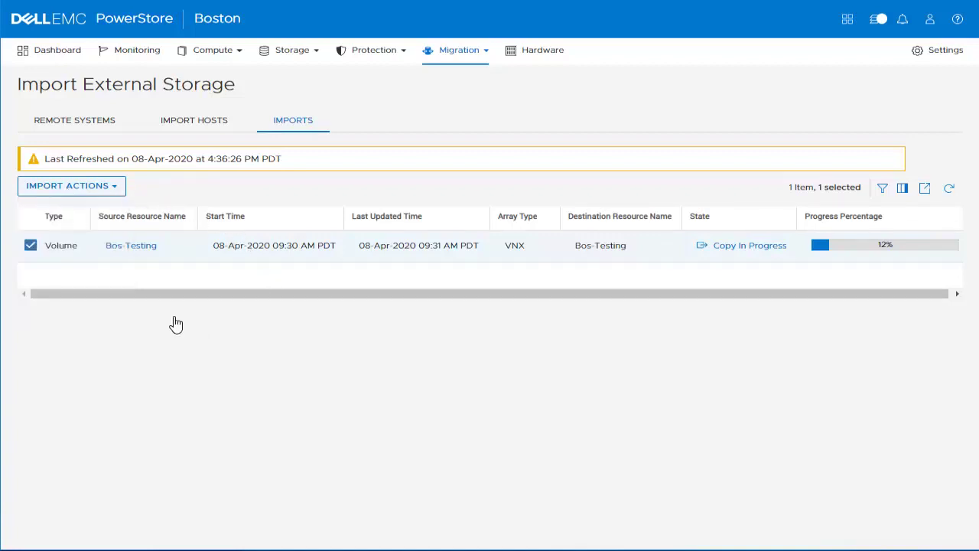
left_click(131, 246)
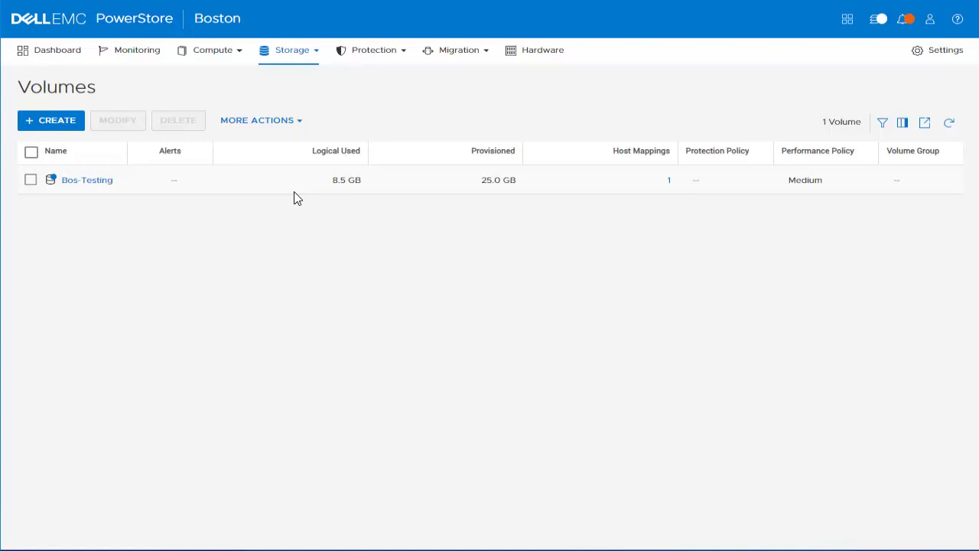
Select the Bos-Testing volume and bring up its Migration options
left_click(53, 186)
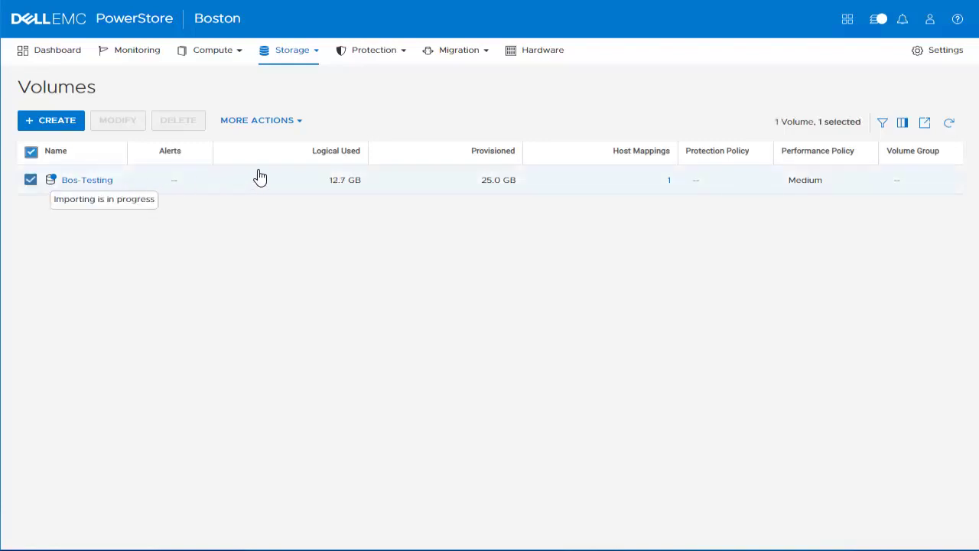
left_click(472, 54)
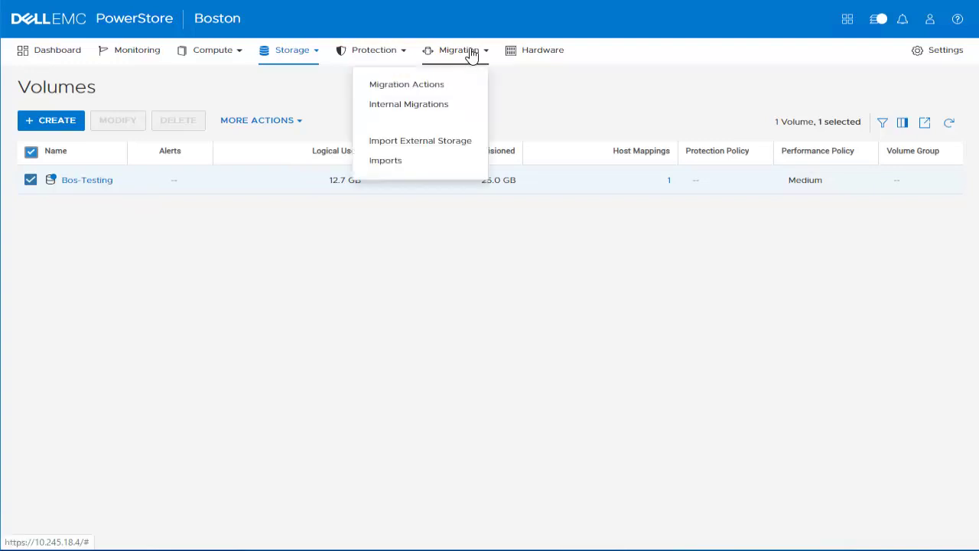
Check Bos-Testing's import progress in Imports and refresh until it reads 100% Ready For Cutover
left_click(403, 161)
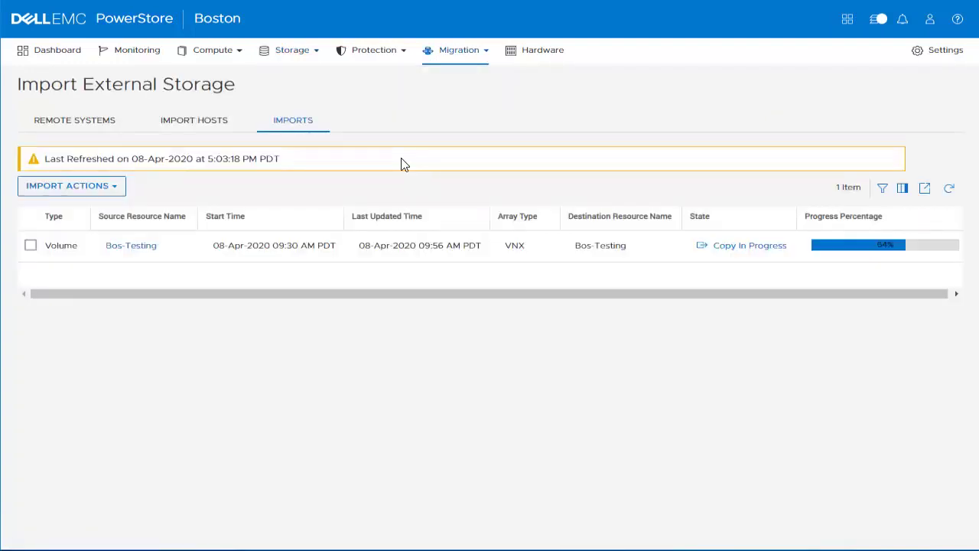
left_click(765, 249)
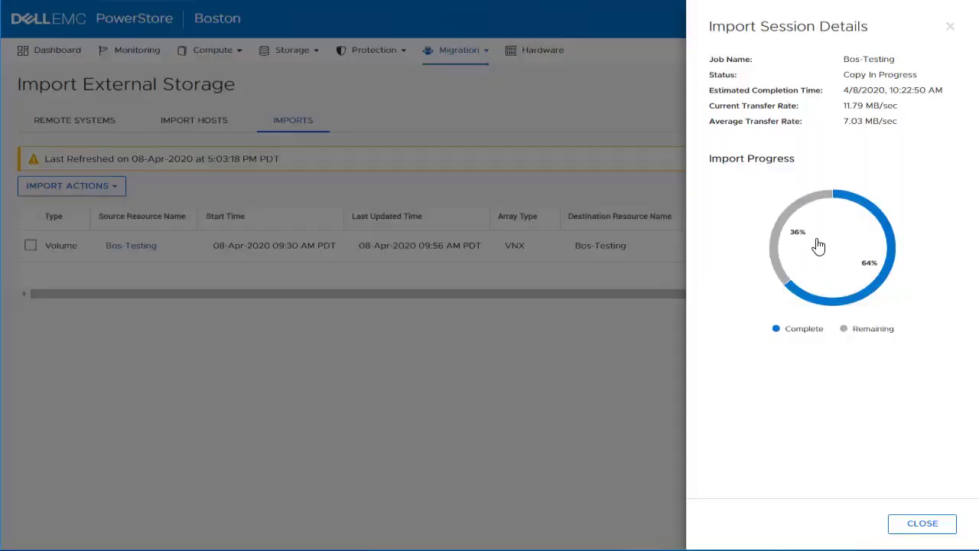
left_click(949, 26)
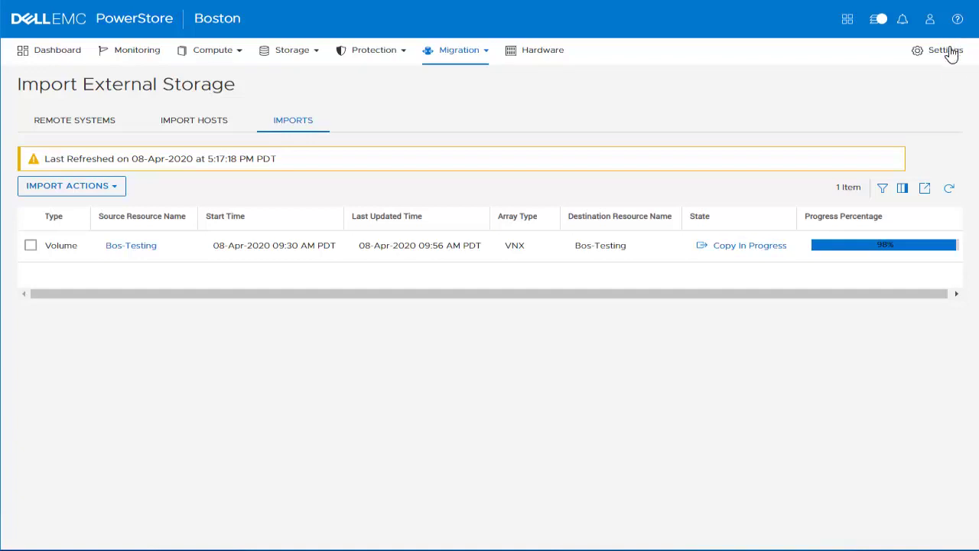
left_click(949, 189)
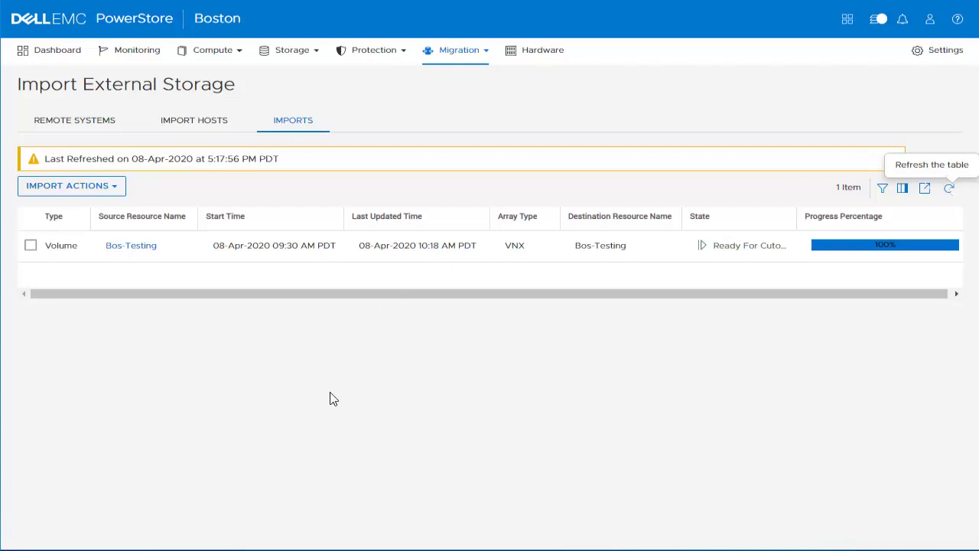
Cut over the Bos-Testing import using Import Actions > Cutover and confirm the cutover
left_click(30, 245)
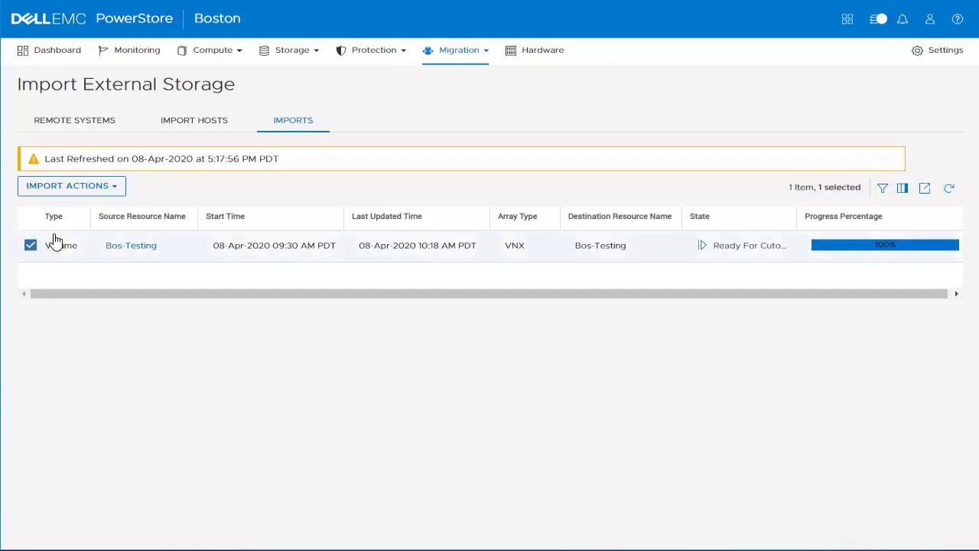
left_click(69, 191)
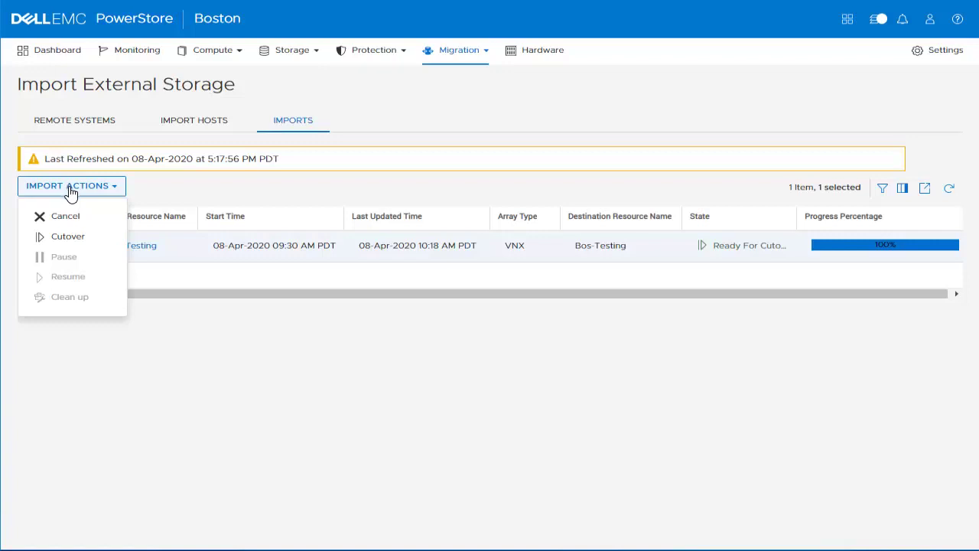
left_click(68, 238)
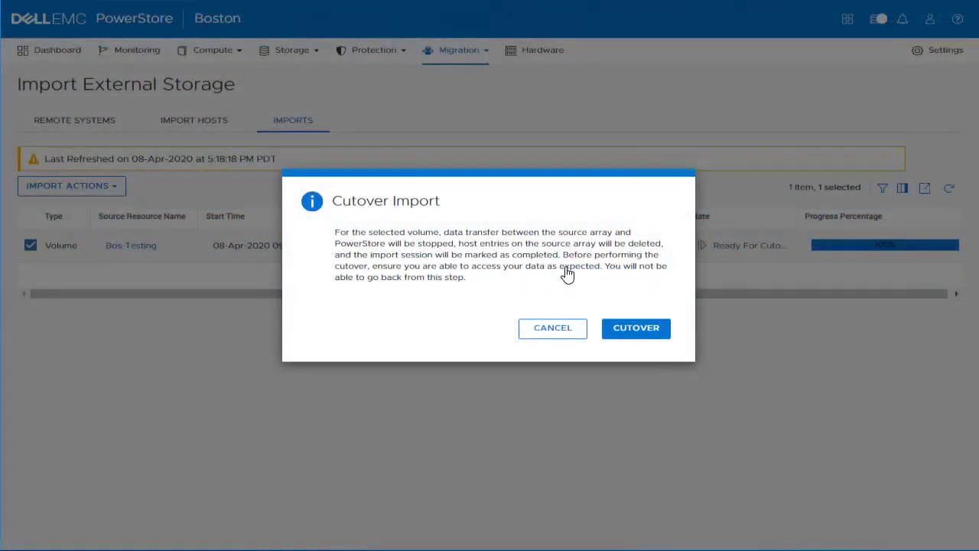
left_click(639, 330)
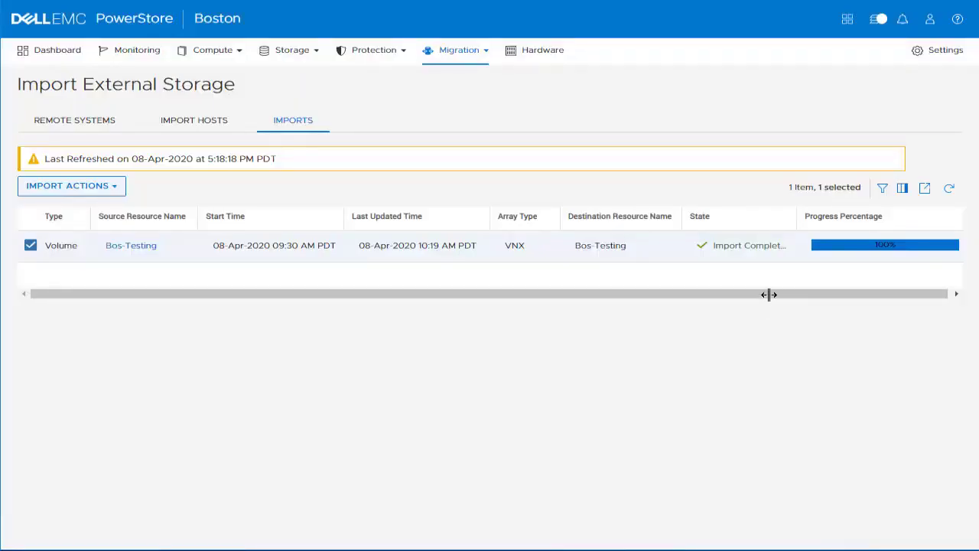
Widen the State column on the imports list, then go to Storage > Volumes
left_click_drag(797, 216, 804, 215)
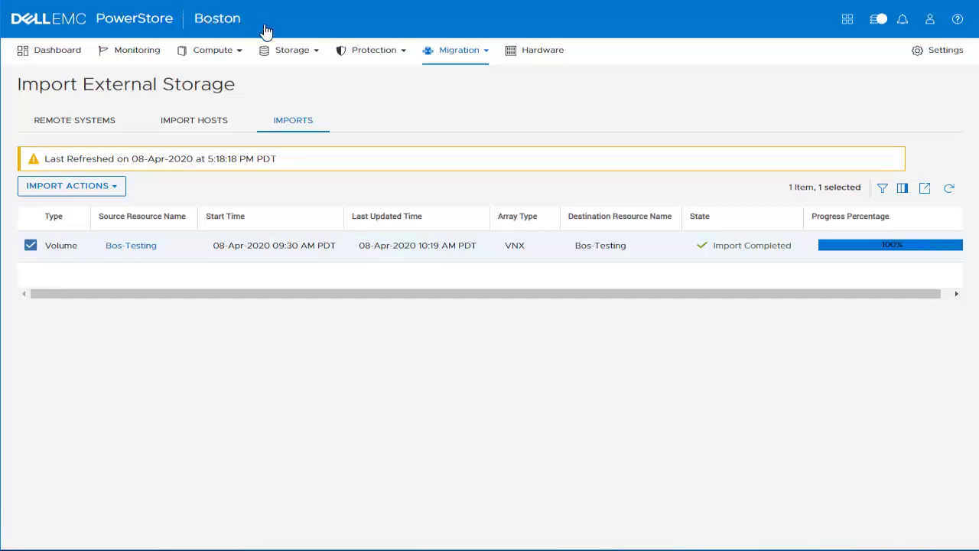
left_click(294, 55)
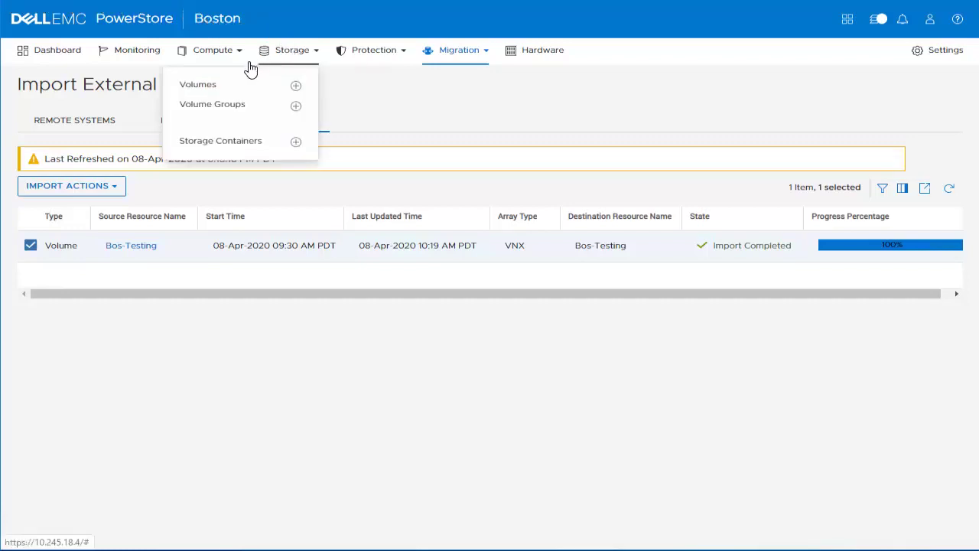
left_click(237, 86)
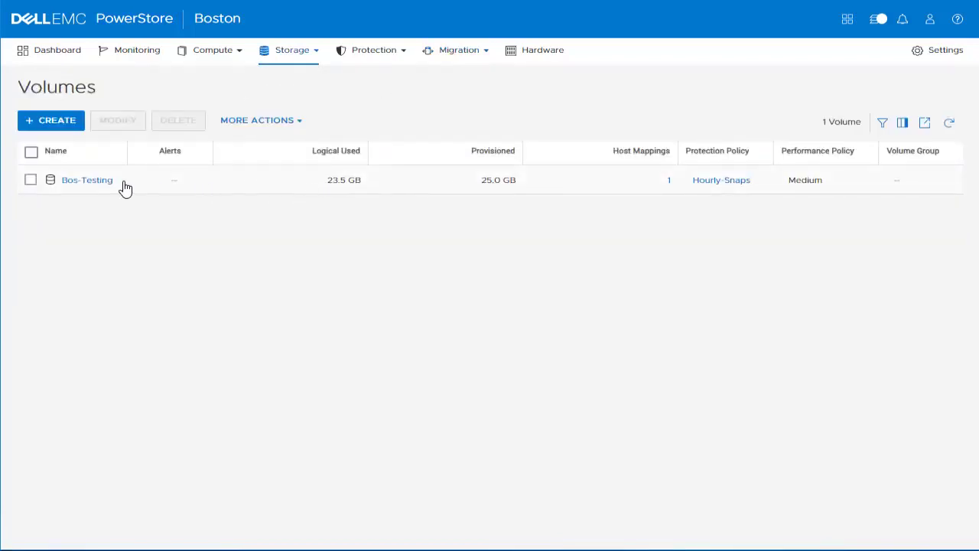
Inspect Bos-Testing's Hourly-Snaps snapshot rules and its Windows iSCSI host mapping at LUN 2
left_click(86, 181)
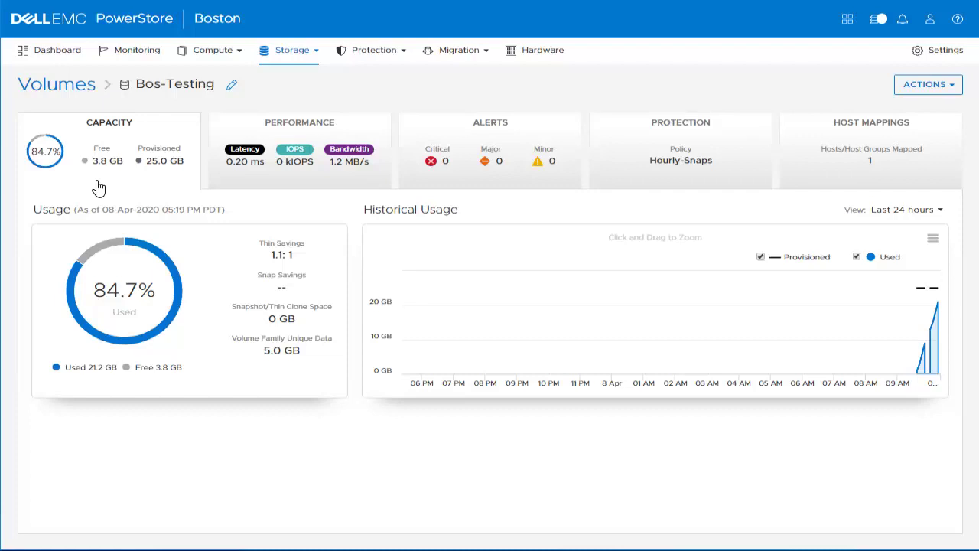
left_click(685, 162)
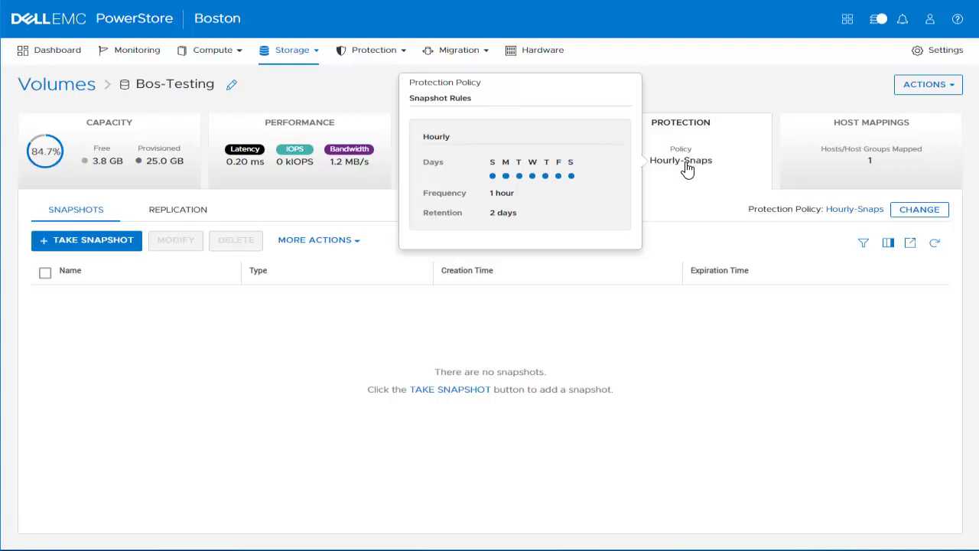
left_click(835, 168)
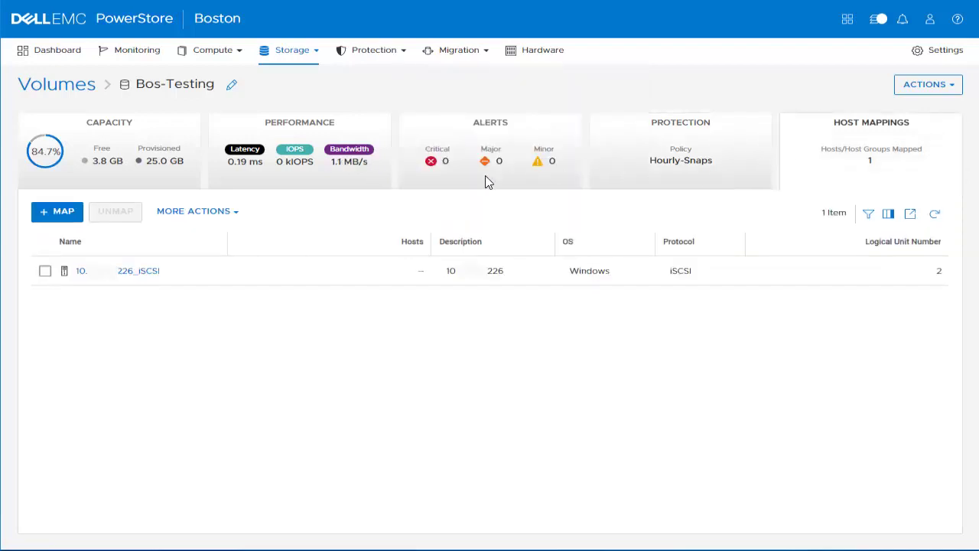
left_click(252, 279)
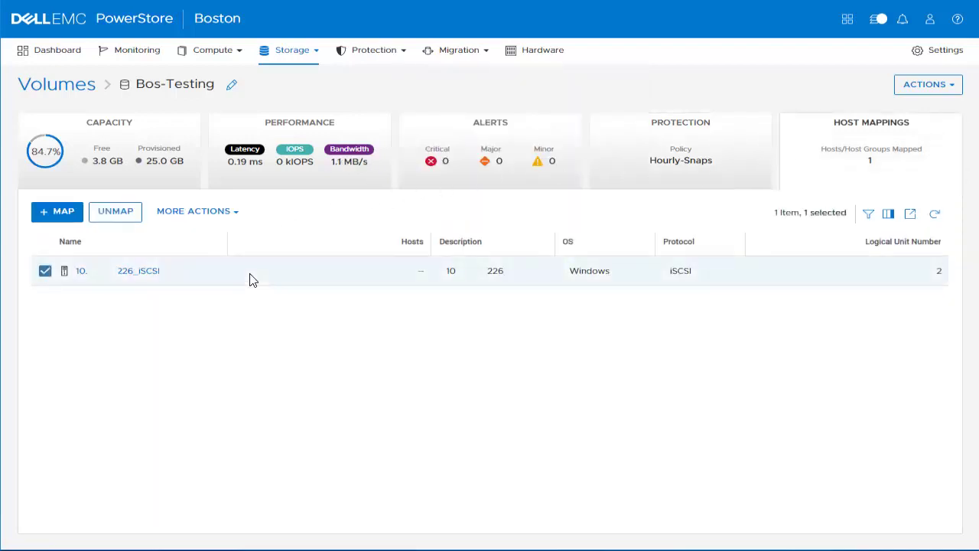